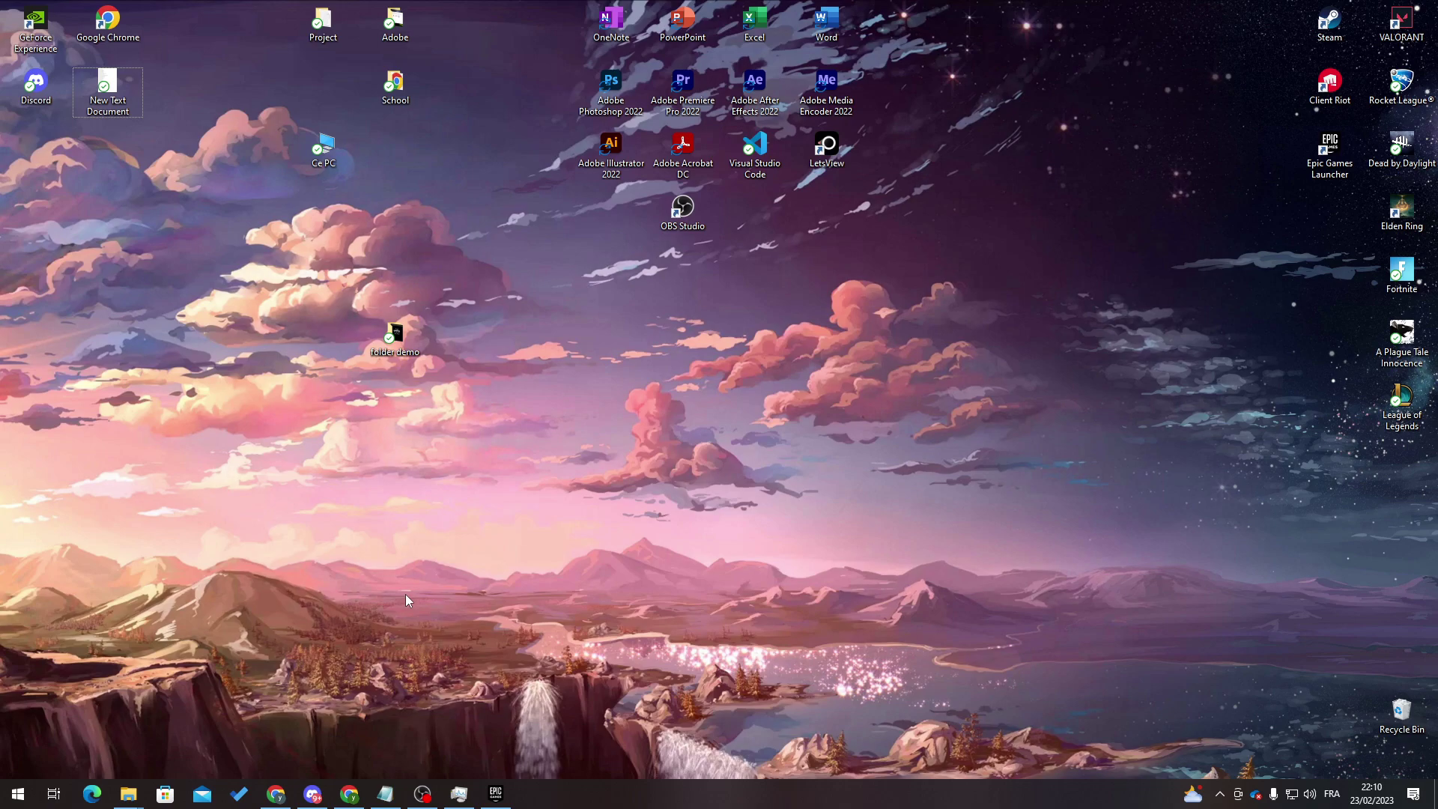
Step: Launch Photoshop and create a blank white 1890 × 1417 px document, with width measured in pixels
double_click(610, 83)
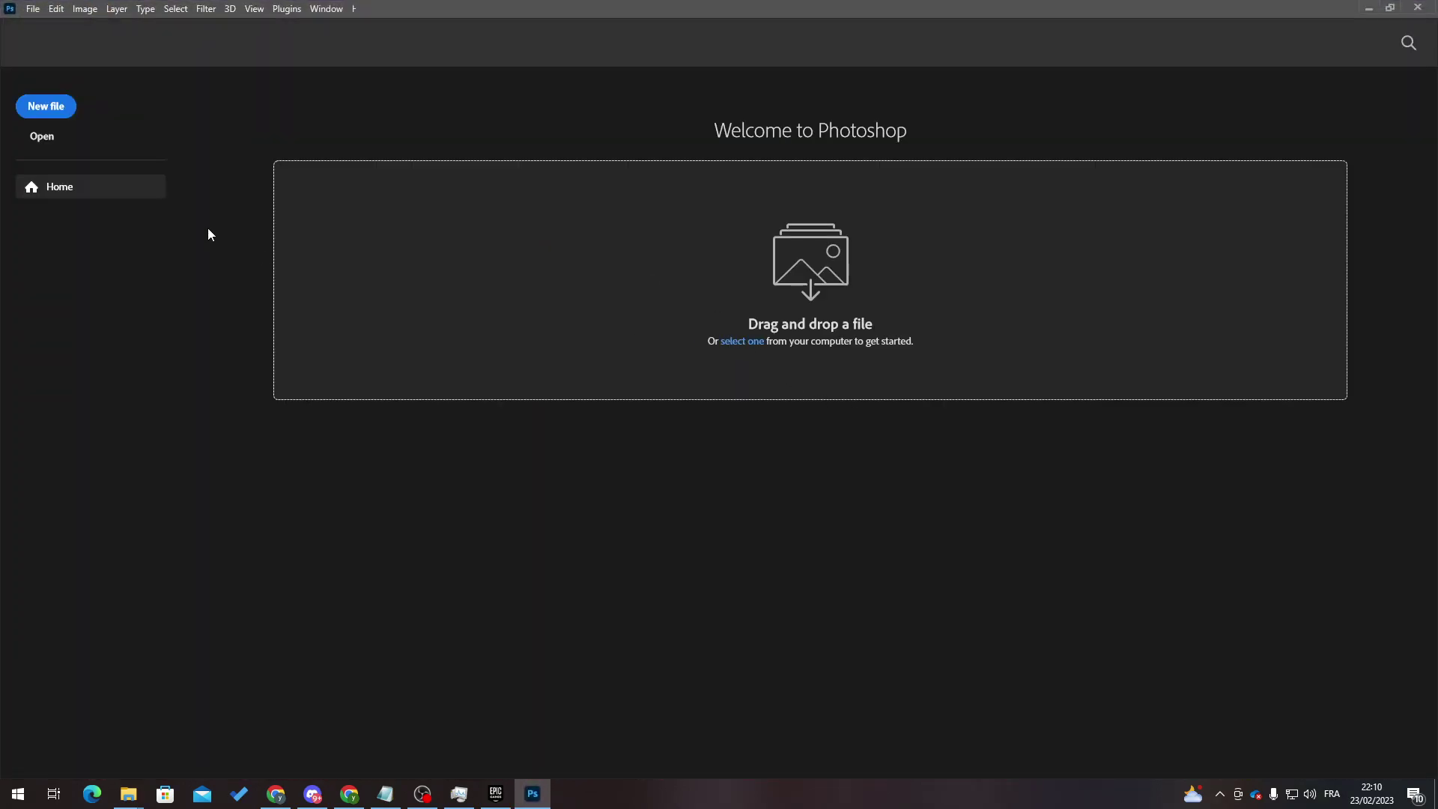
click(59, 116)
click(1012, 259)
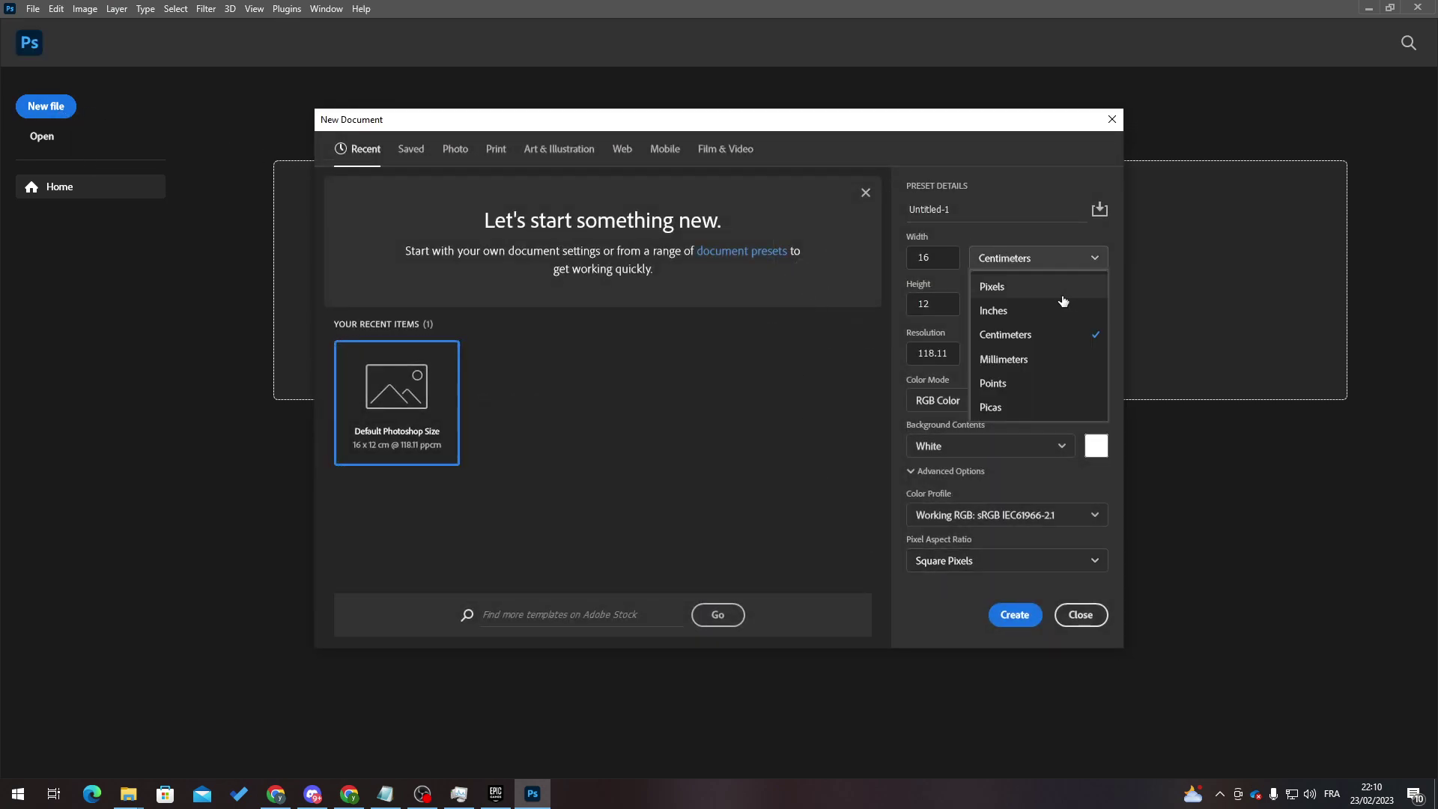
click(1062, 295)
click(1011, 614)
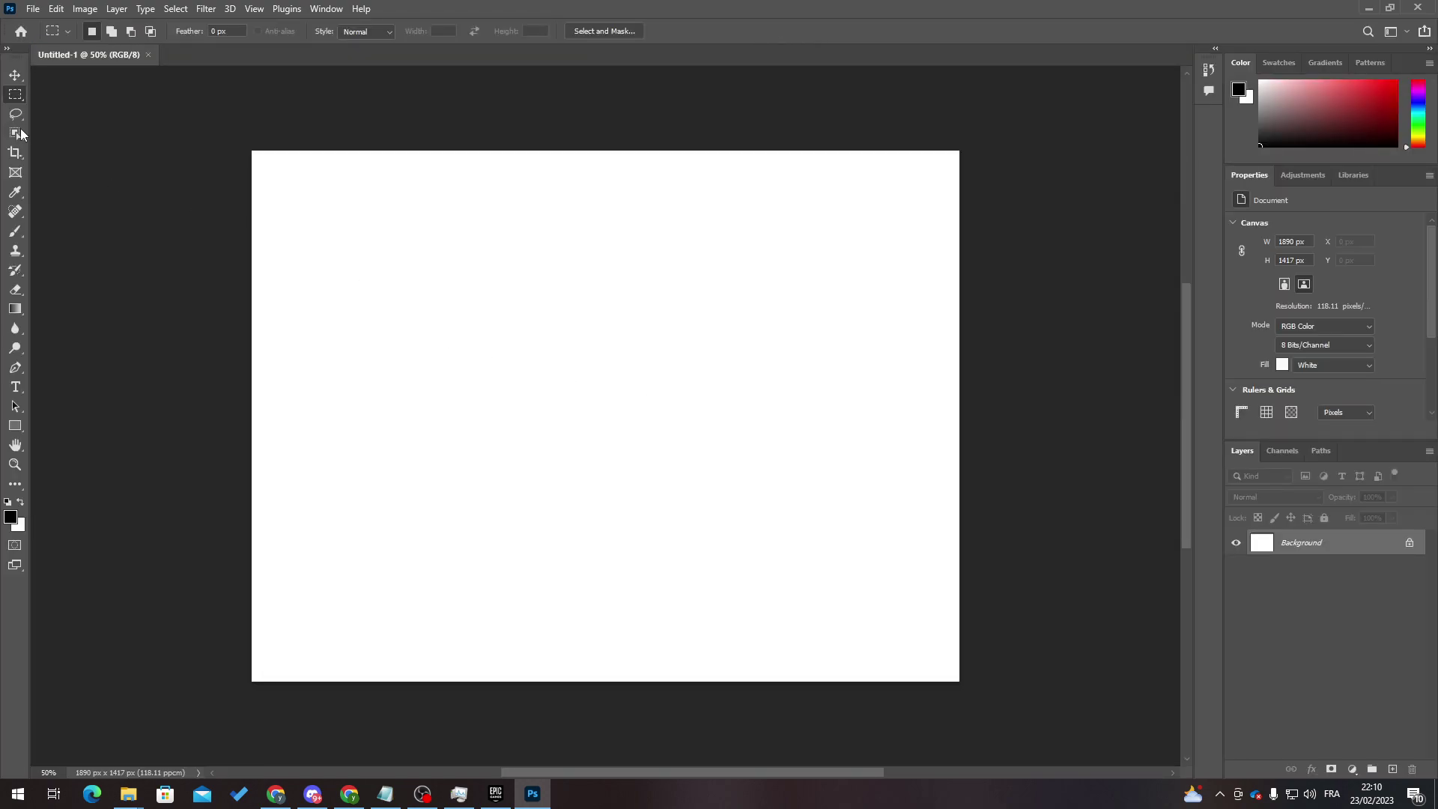
Step: Draw a large black square and a narrow black bar as rectangle shapes
click(15, 426)
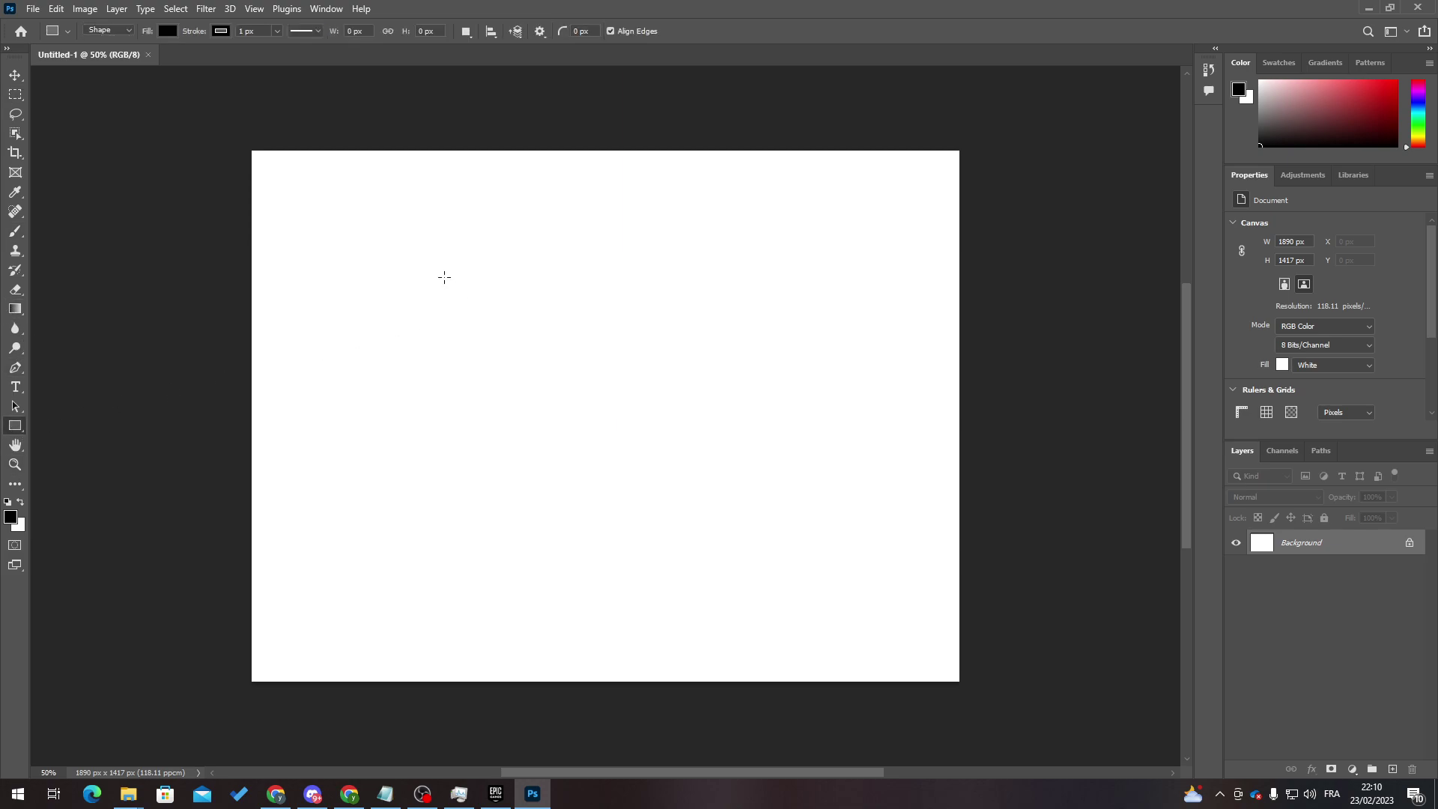
drag(397, 251, 992, 610)
drag(679, 420, 965, 370)
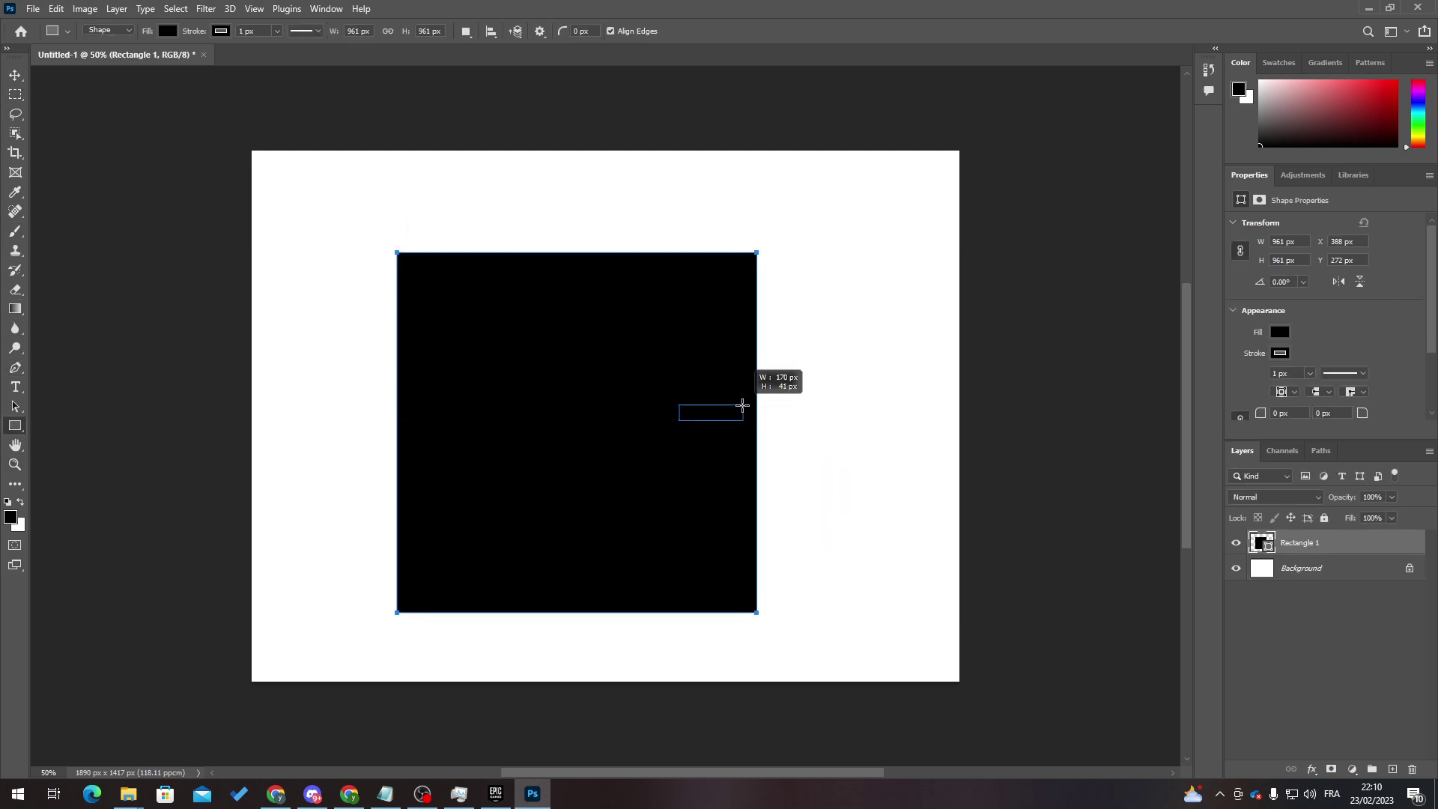
click(1070, 557)
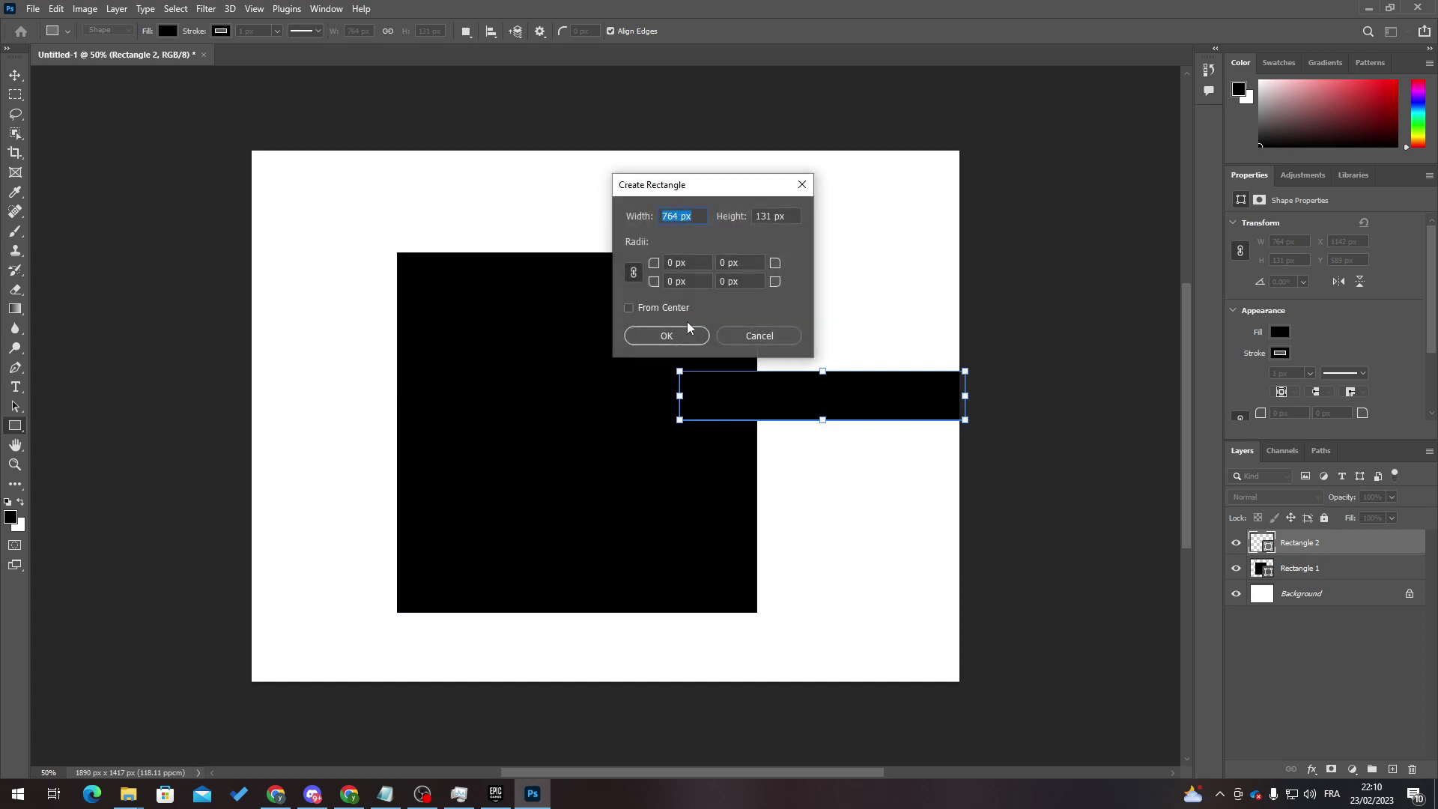
click(667, 334)
Step: Move the narrow black bar against the square's left side
drag(1114, 584, 1108, 584)
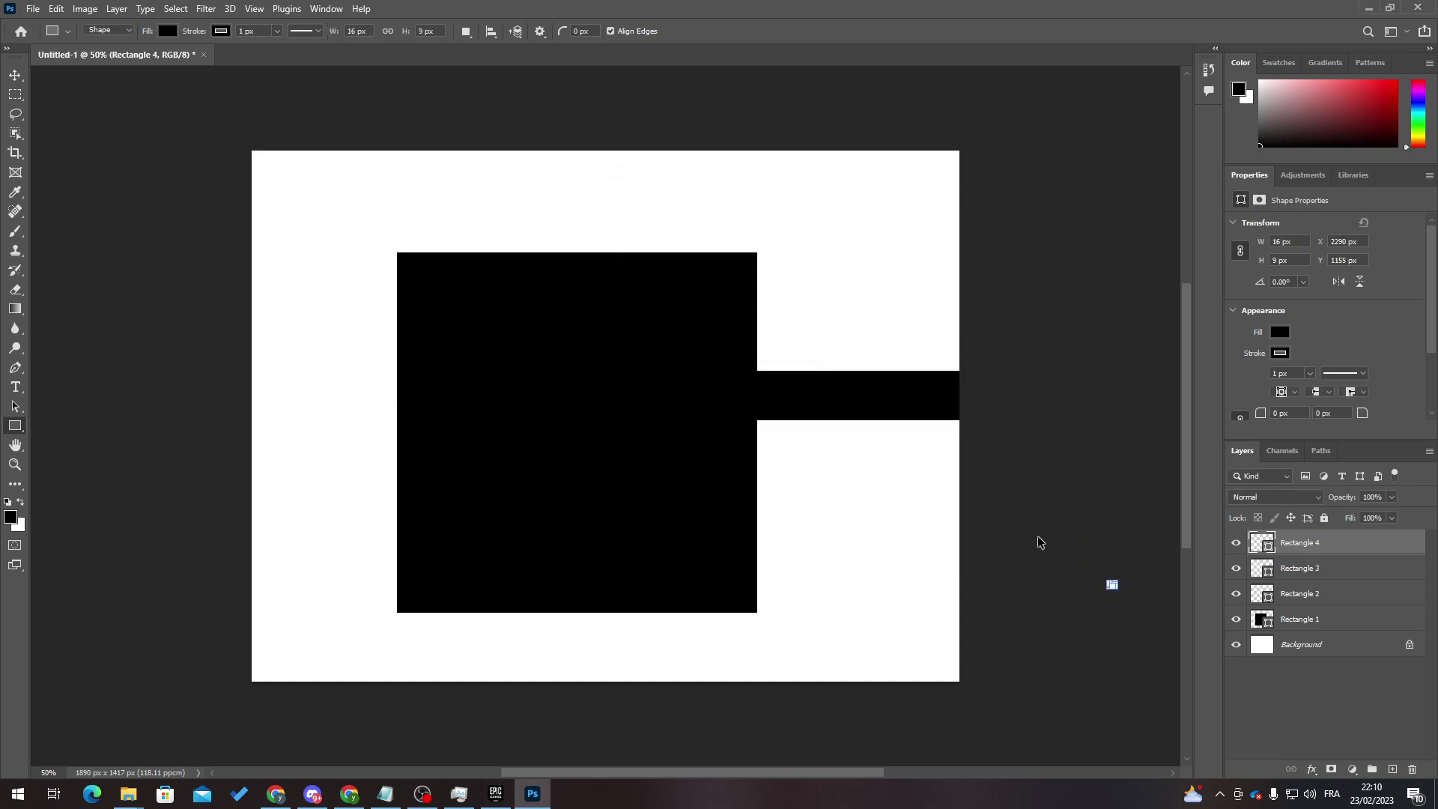
key(v)
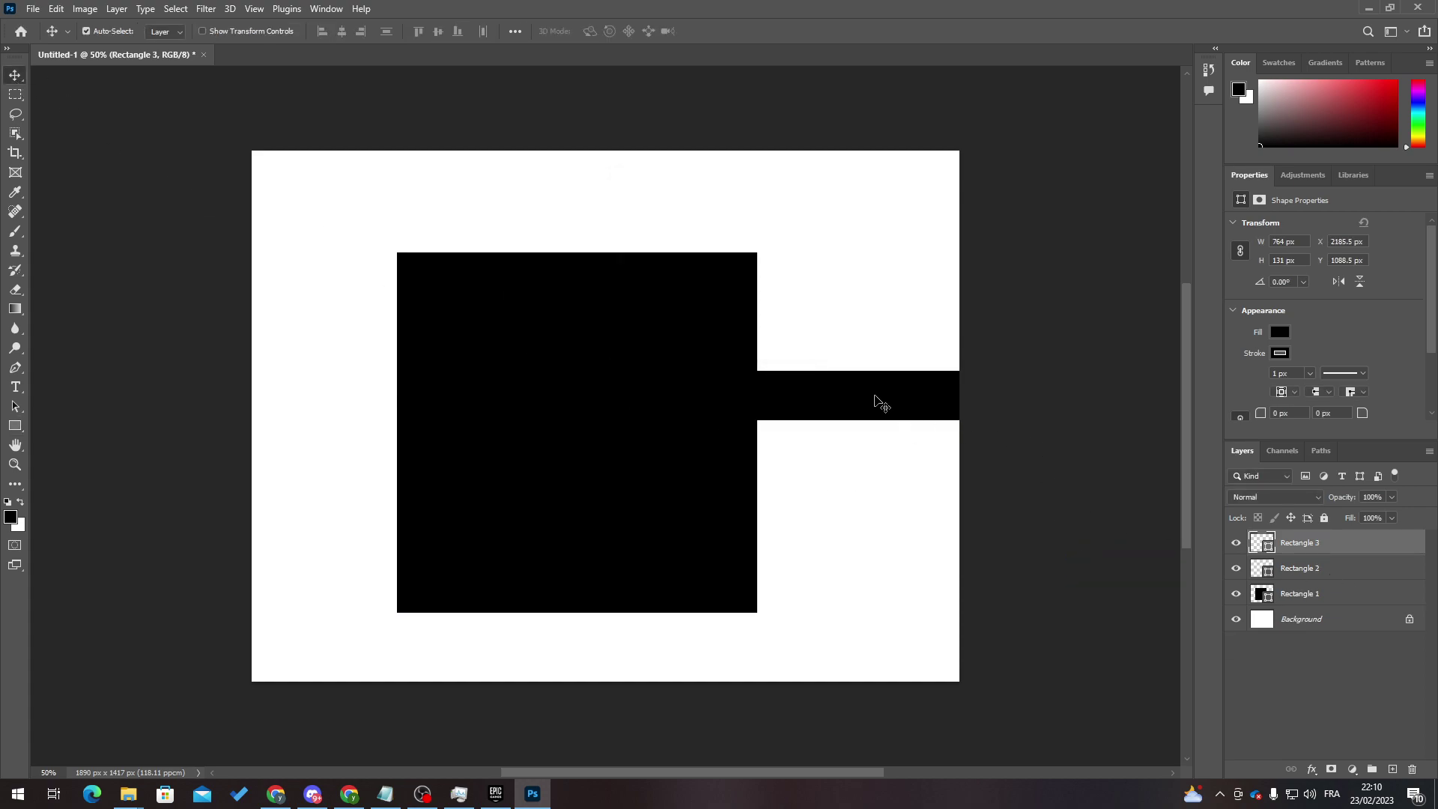
drag(880, 401, 472, 433)
Step: Save the drawing to the Desktop as 'psd file' in Photoshop format
click(34, 9)
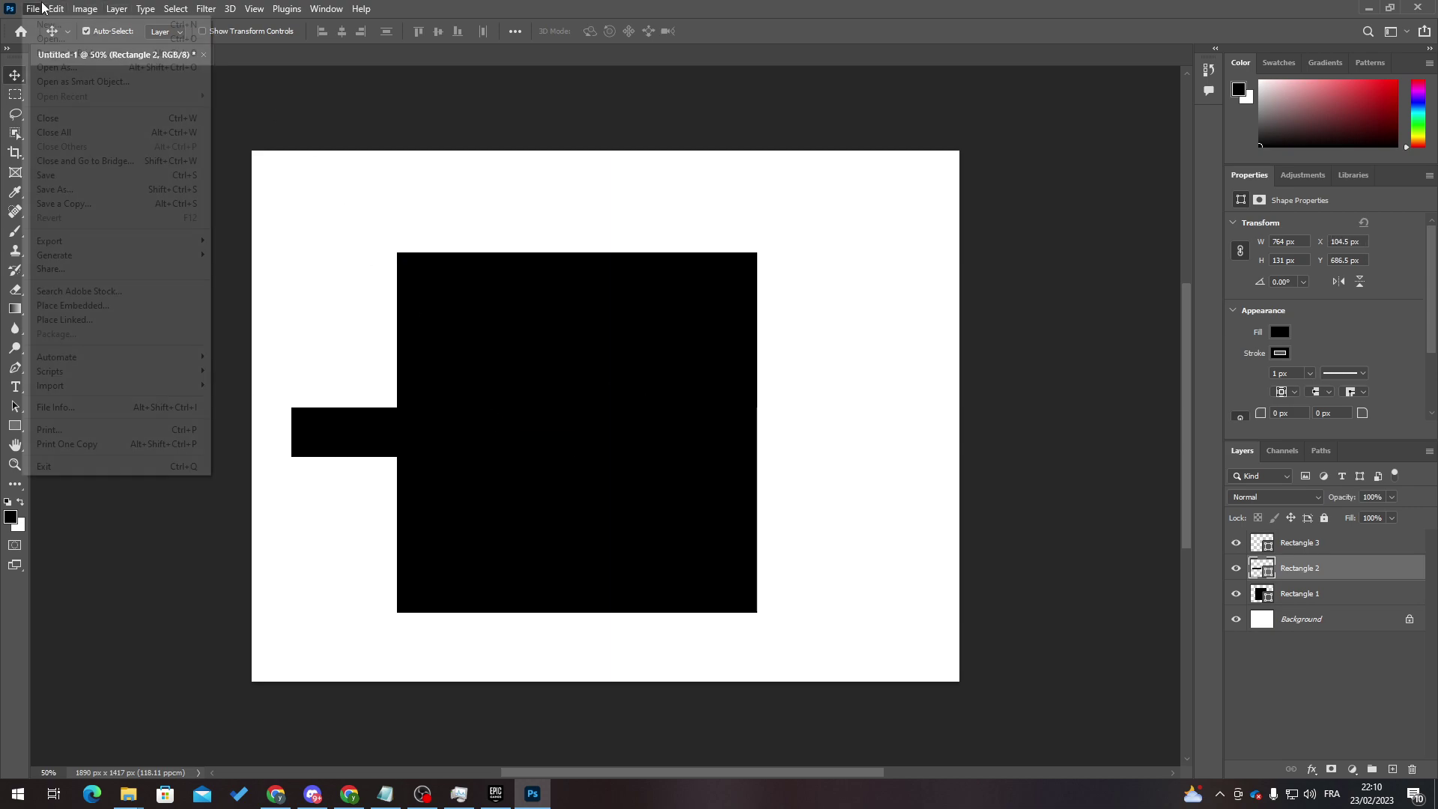
click(36, 12)
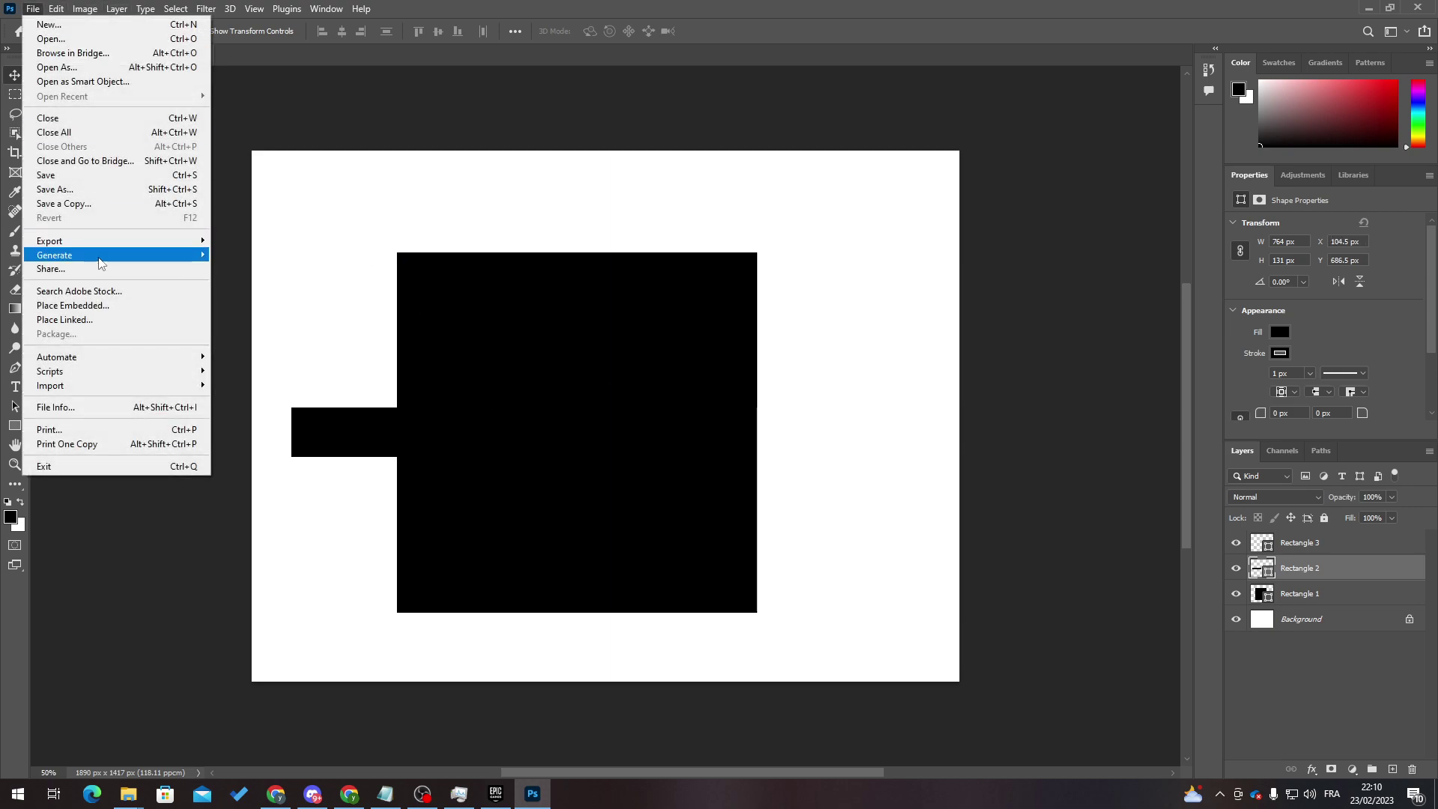
click(79, 177)
click(61, 116)
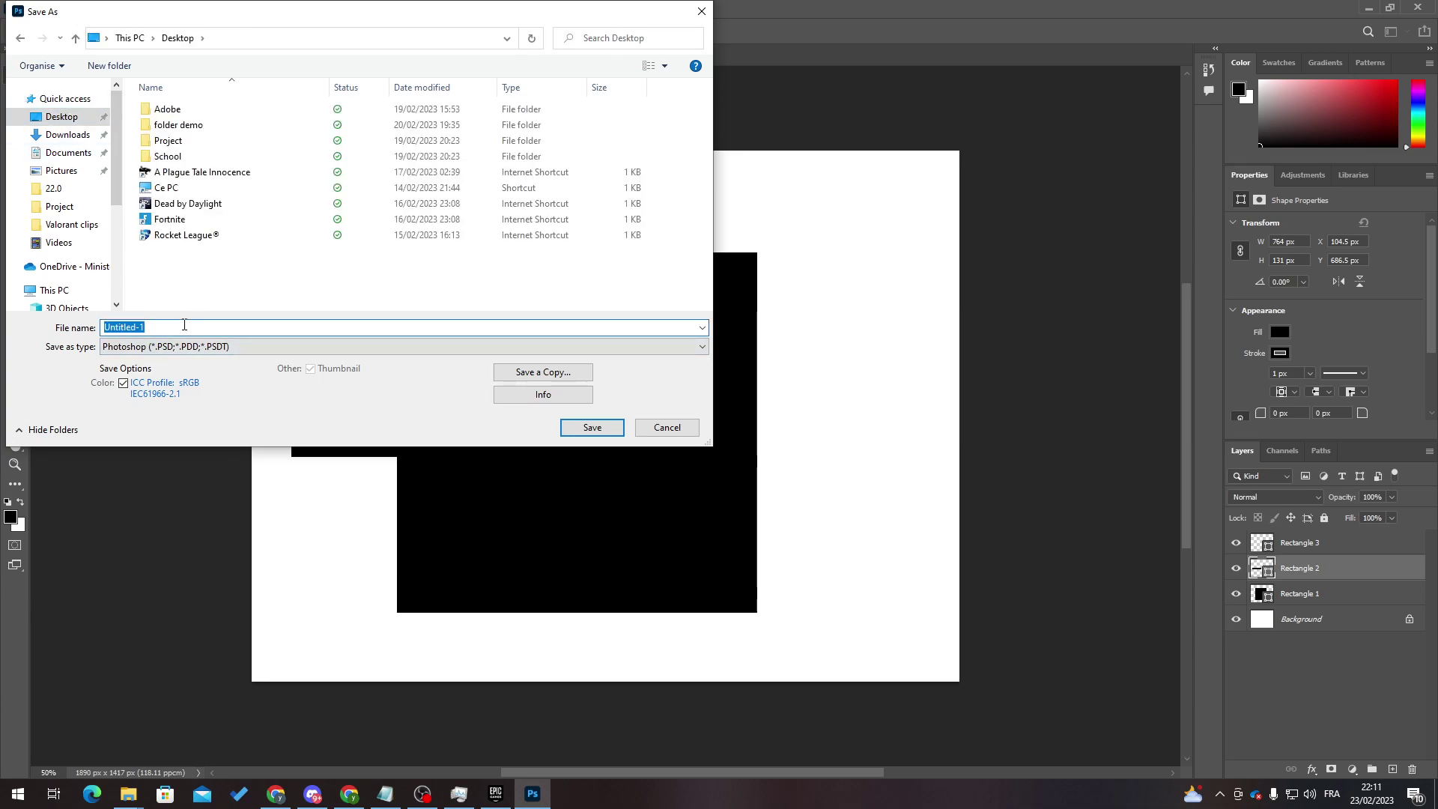
text(psd file)
key(Return)
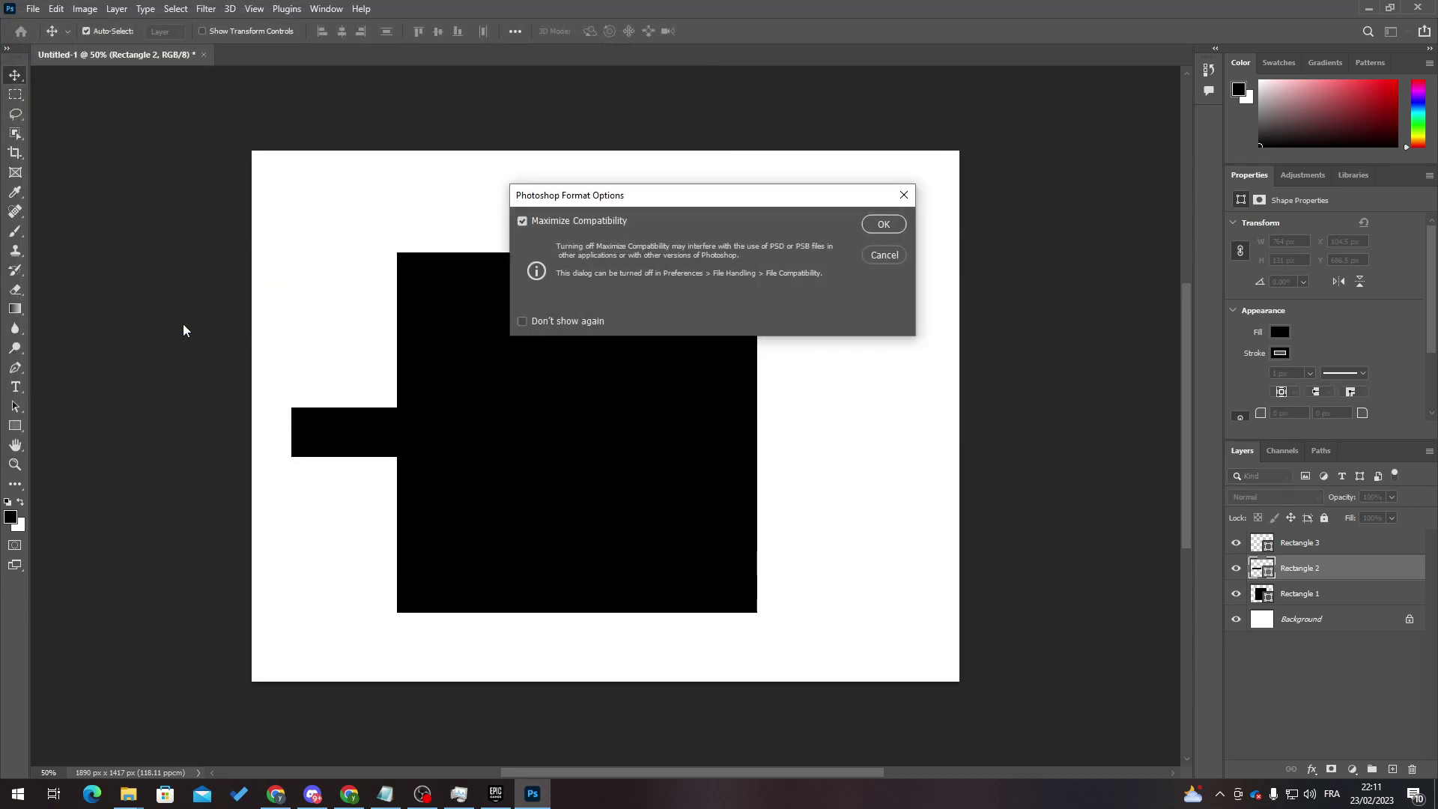
key(Return)
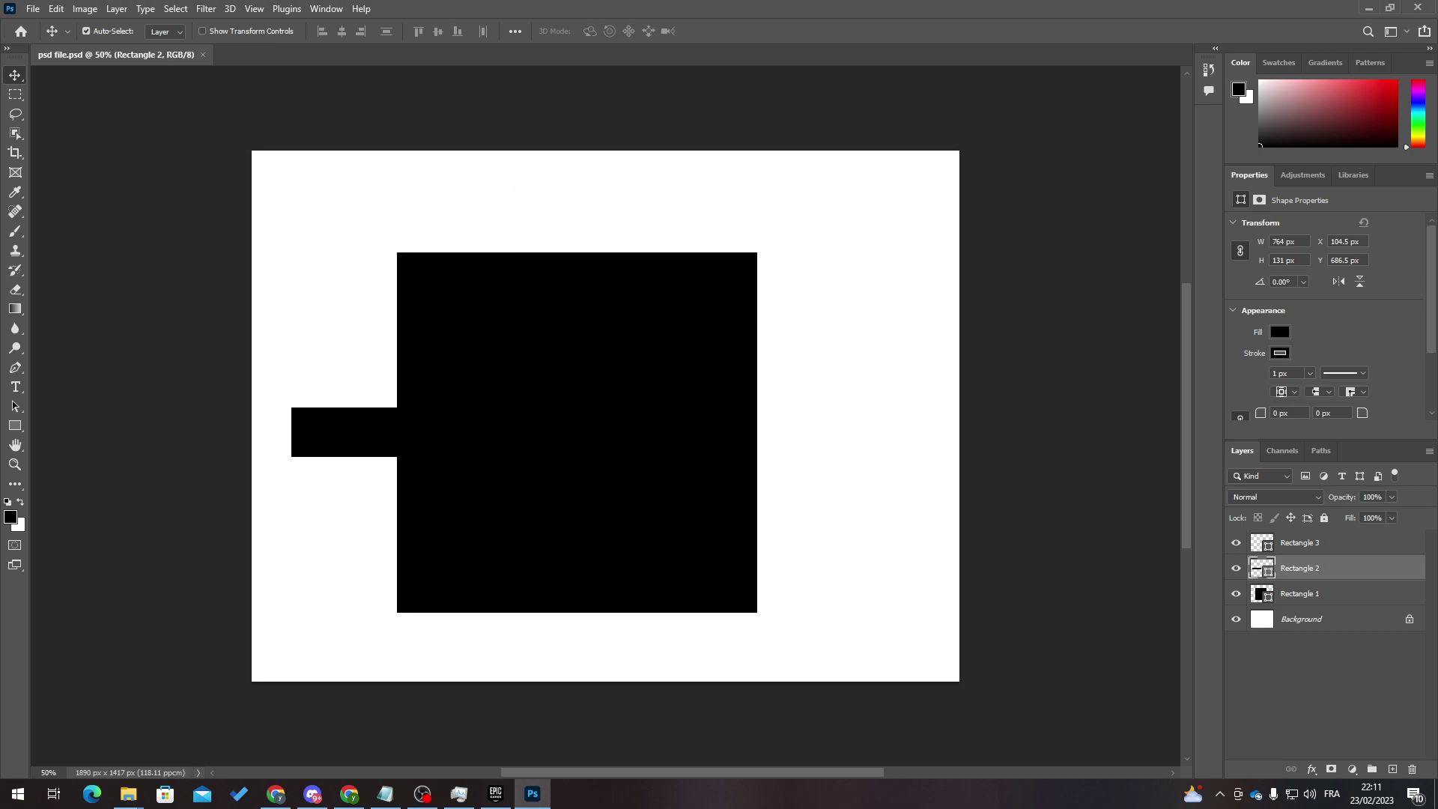
Step: Close Photoshop and move the 'psd file' desktop icon to mid-desktop
click(51, 773)
click(320, 725)
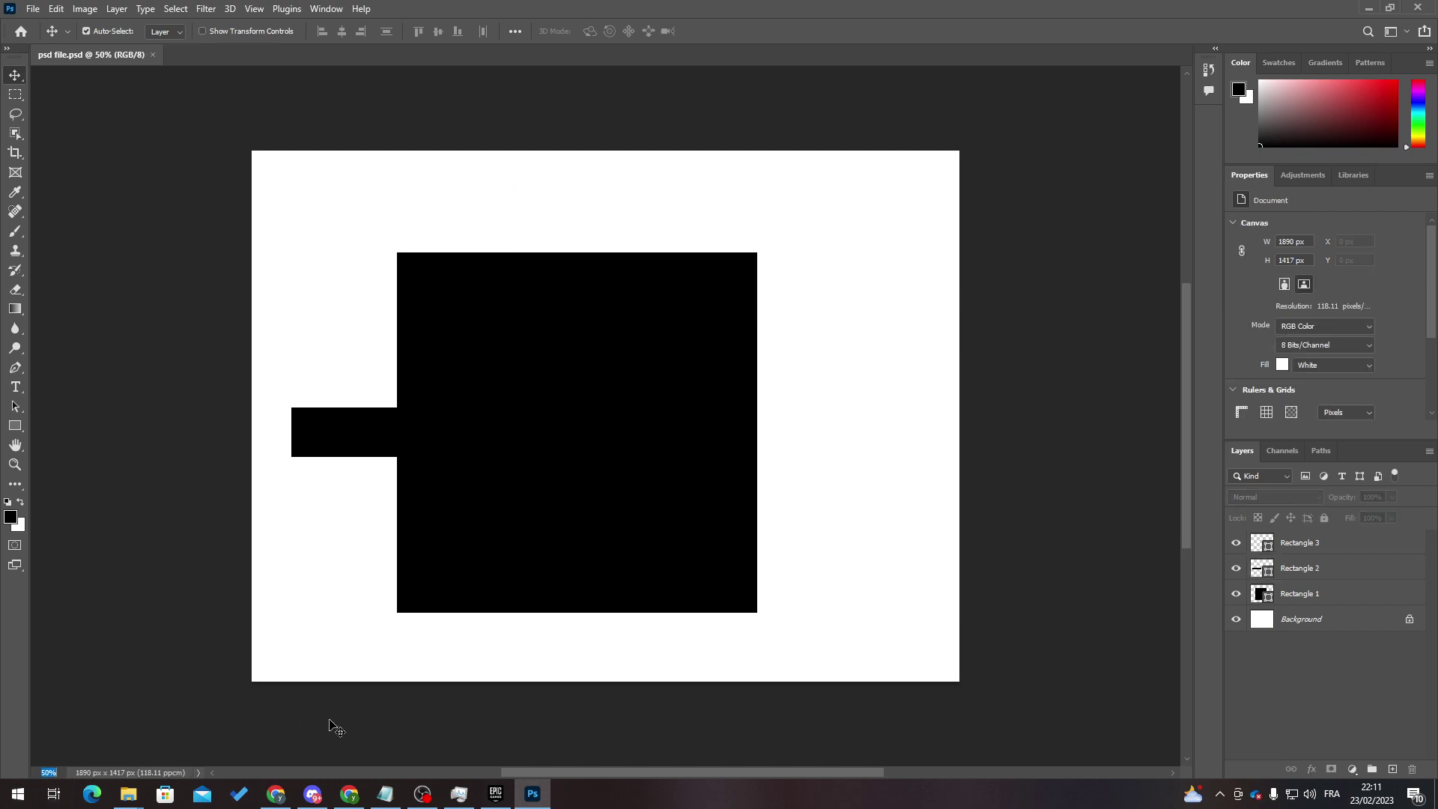
click(1418, 8)
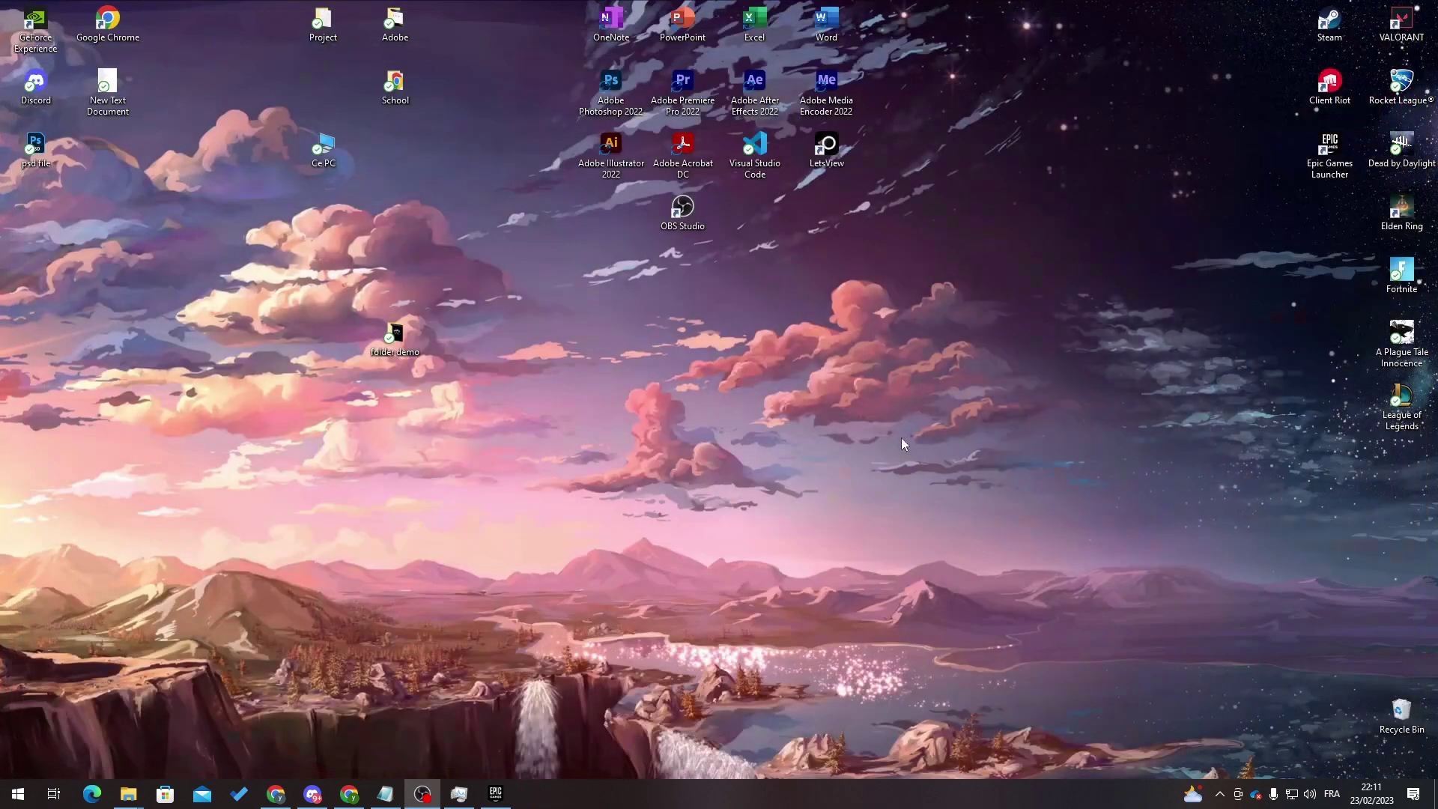
drag(38, 146, 827, 396)
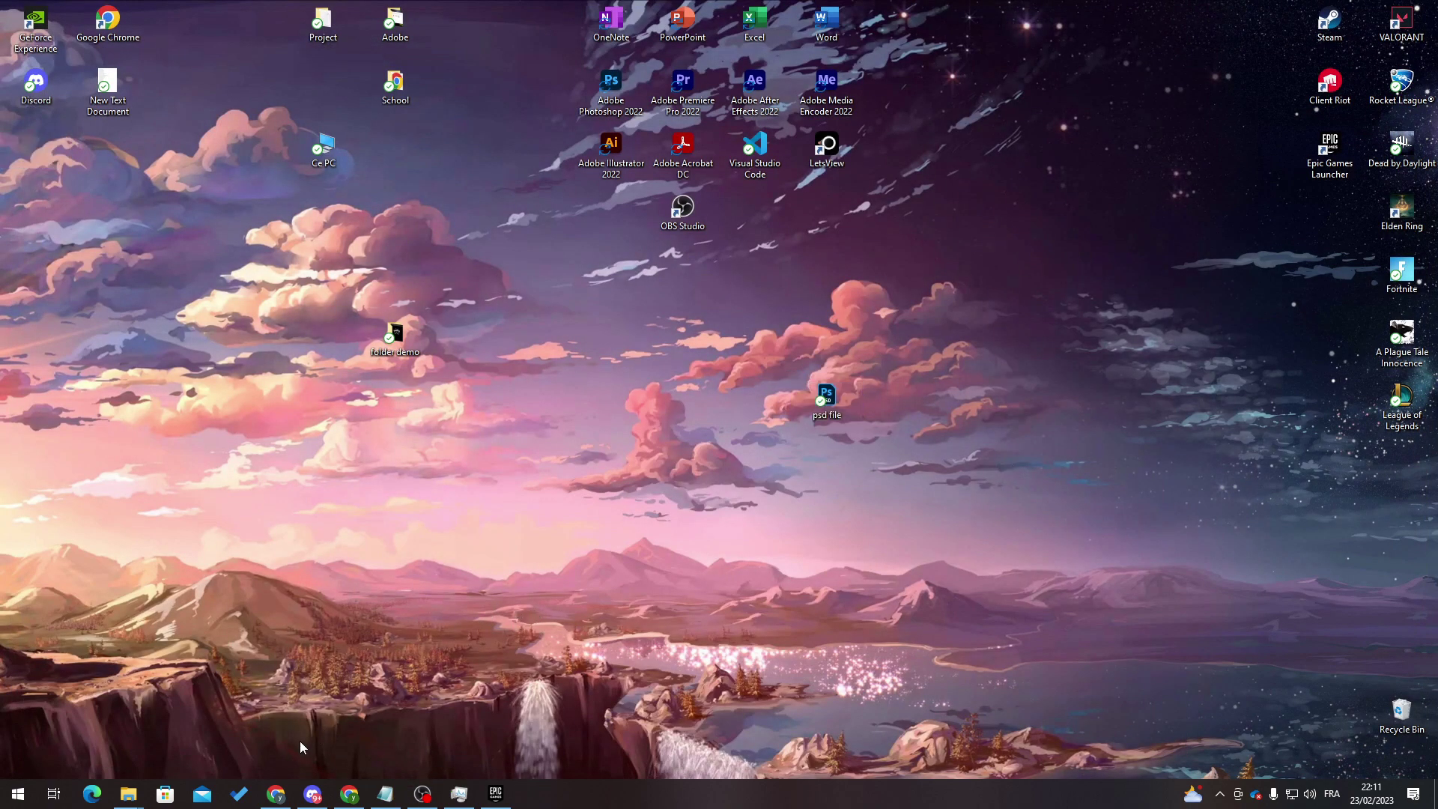
Step: Search Google in Chrome for 'psd file online' and open the Photopea result
click(276, 794)
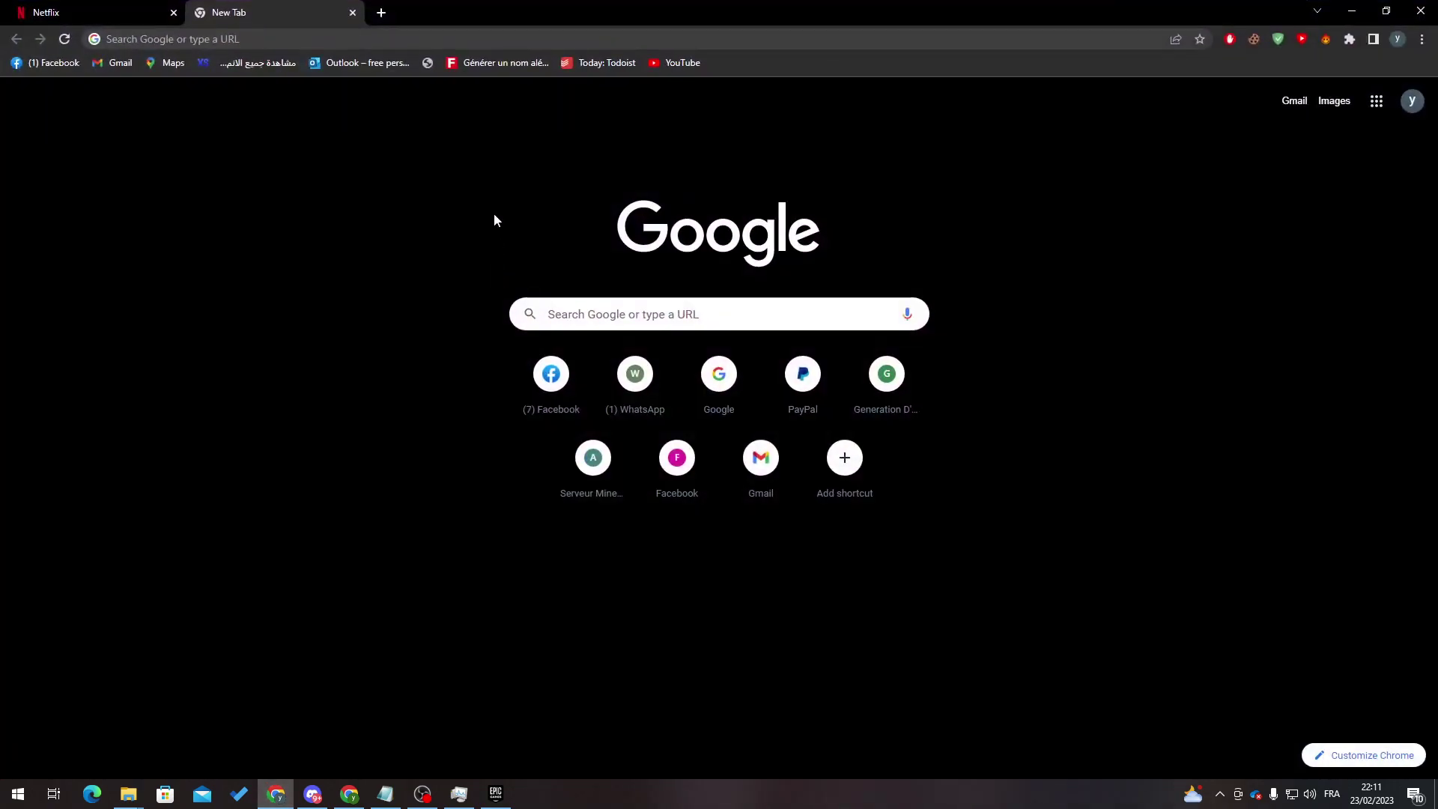
click(401, 43)
text(psd file on)
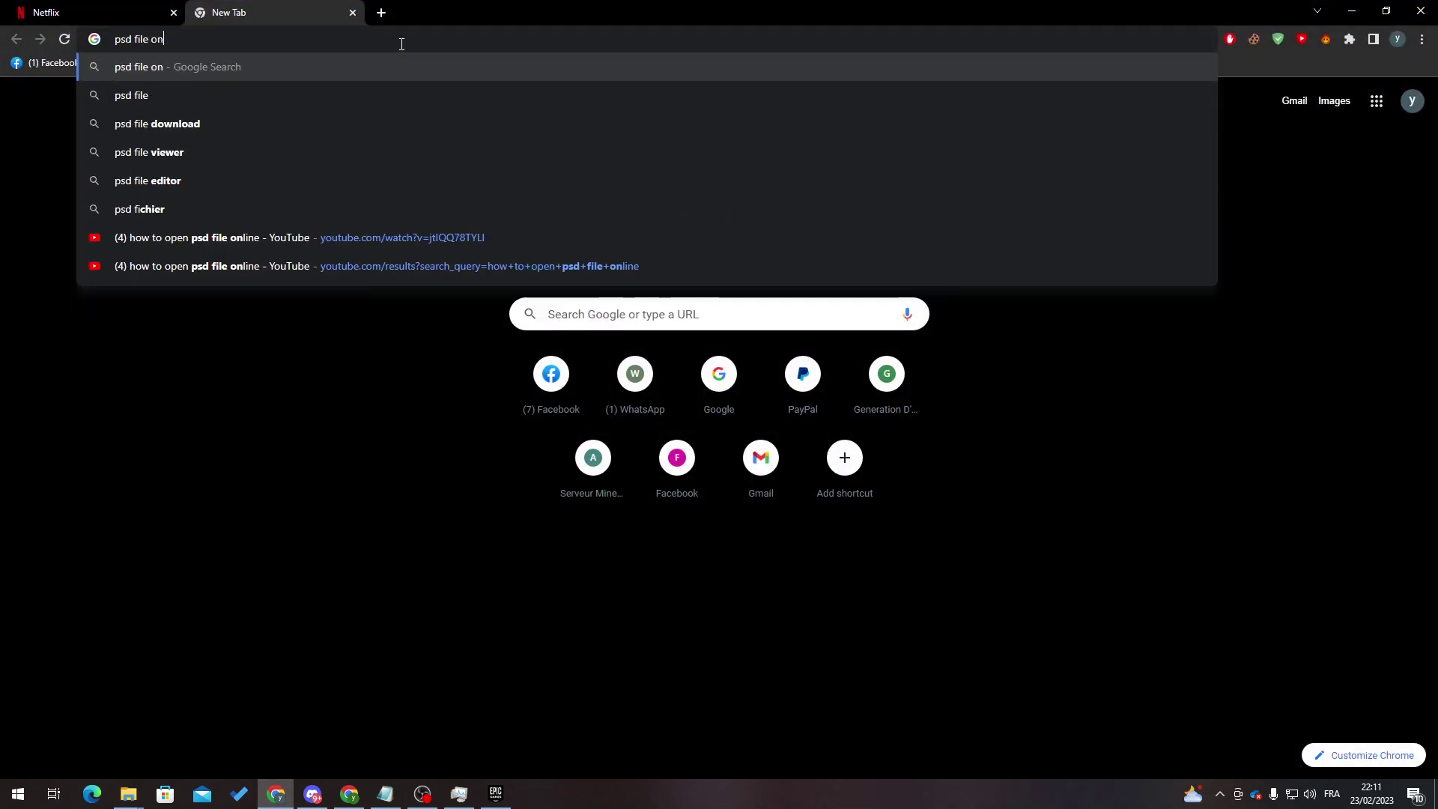
text(line)
key(Return)
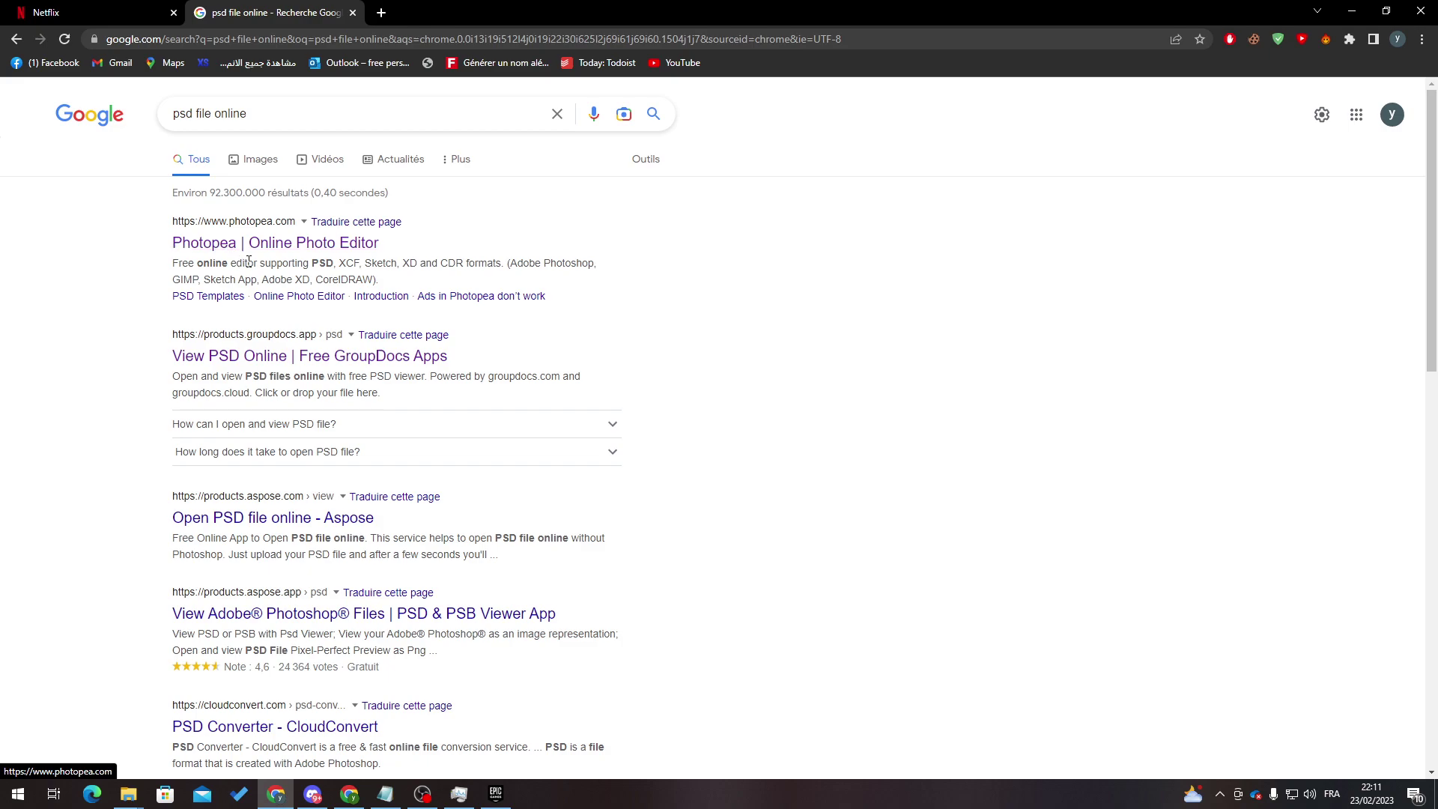
click(258, 244)
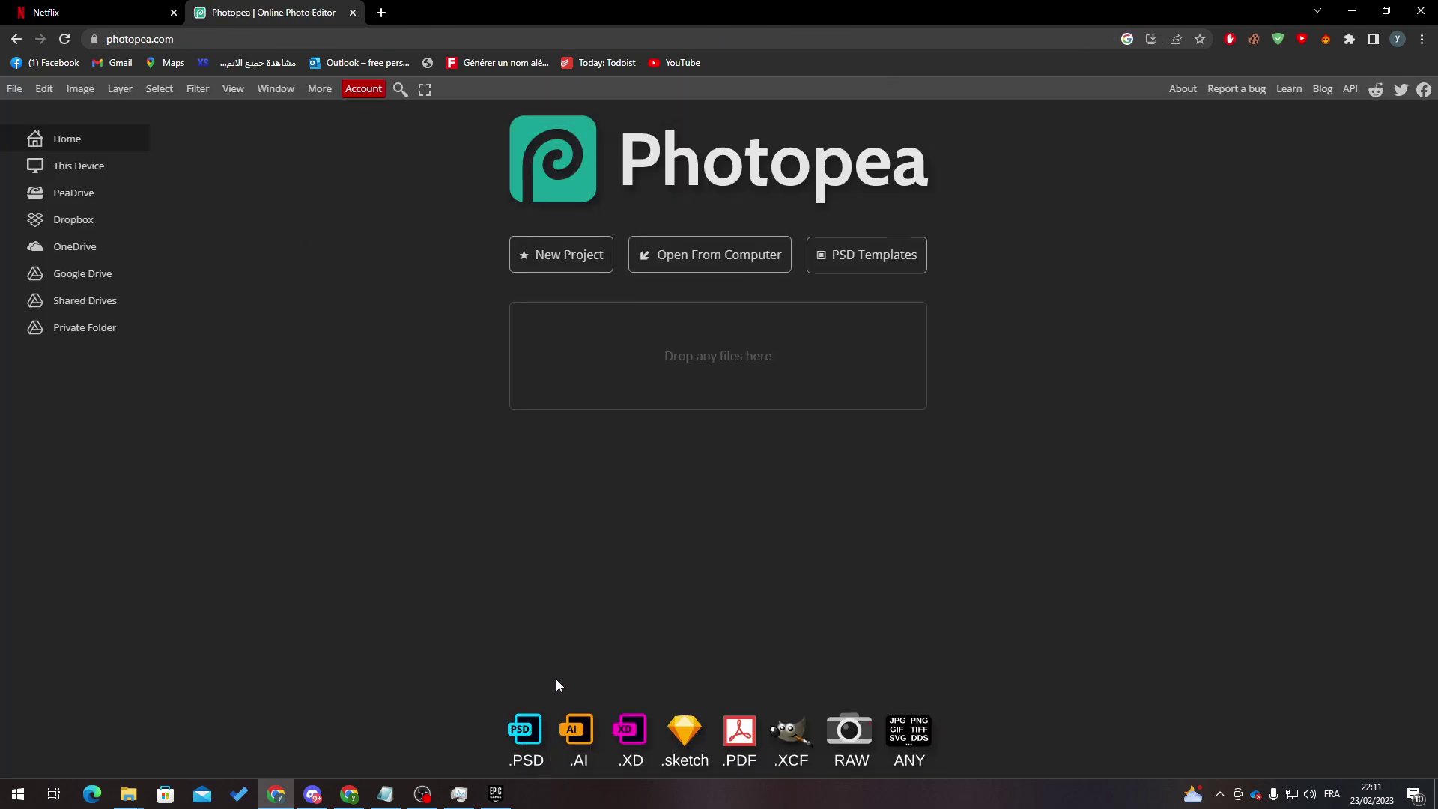
Step: Open 'psd file' from This PC > Desktop using Photopea's Open From Computer
click(712, 255)
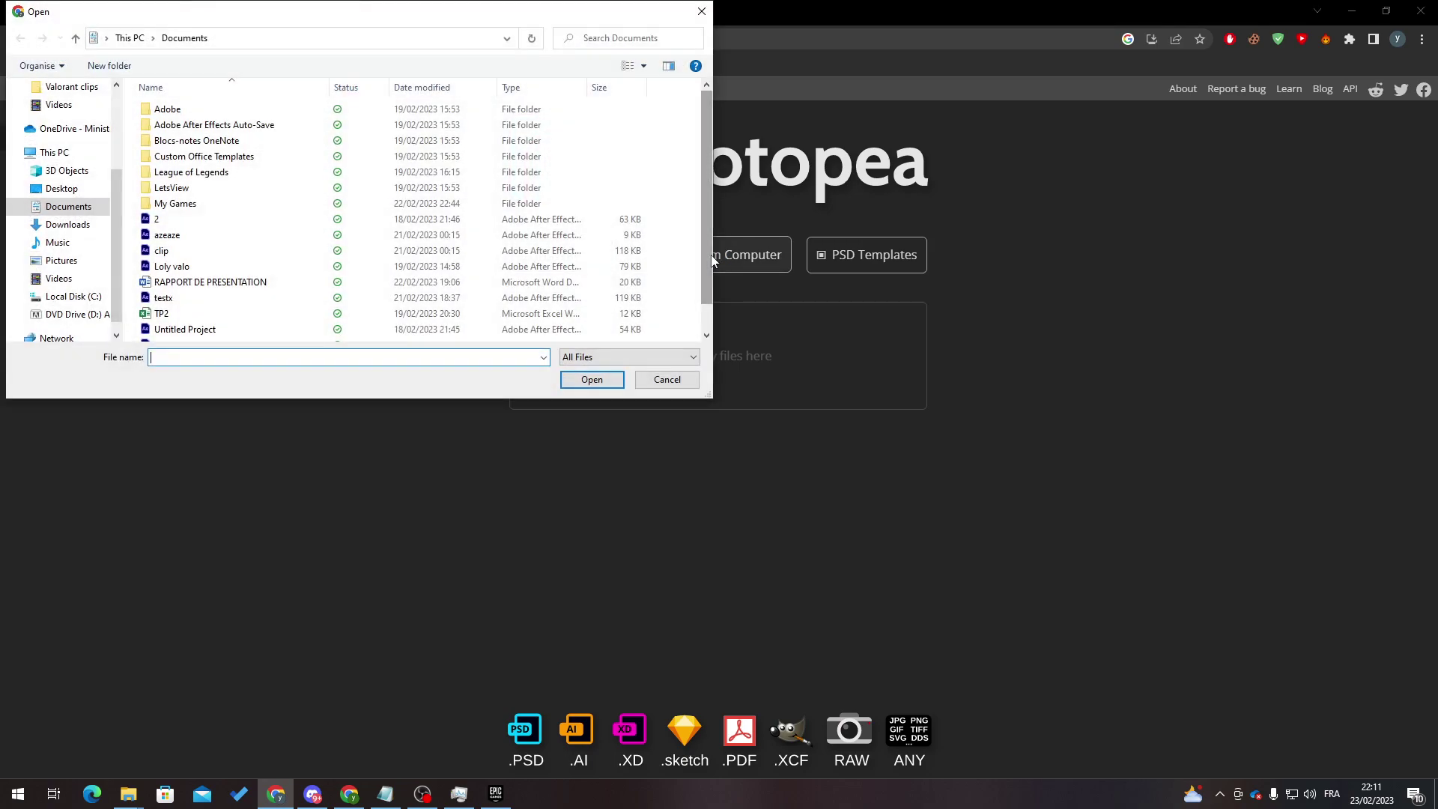
click(59, 152)
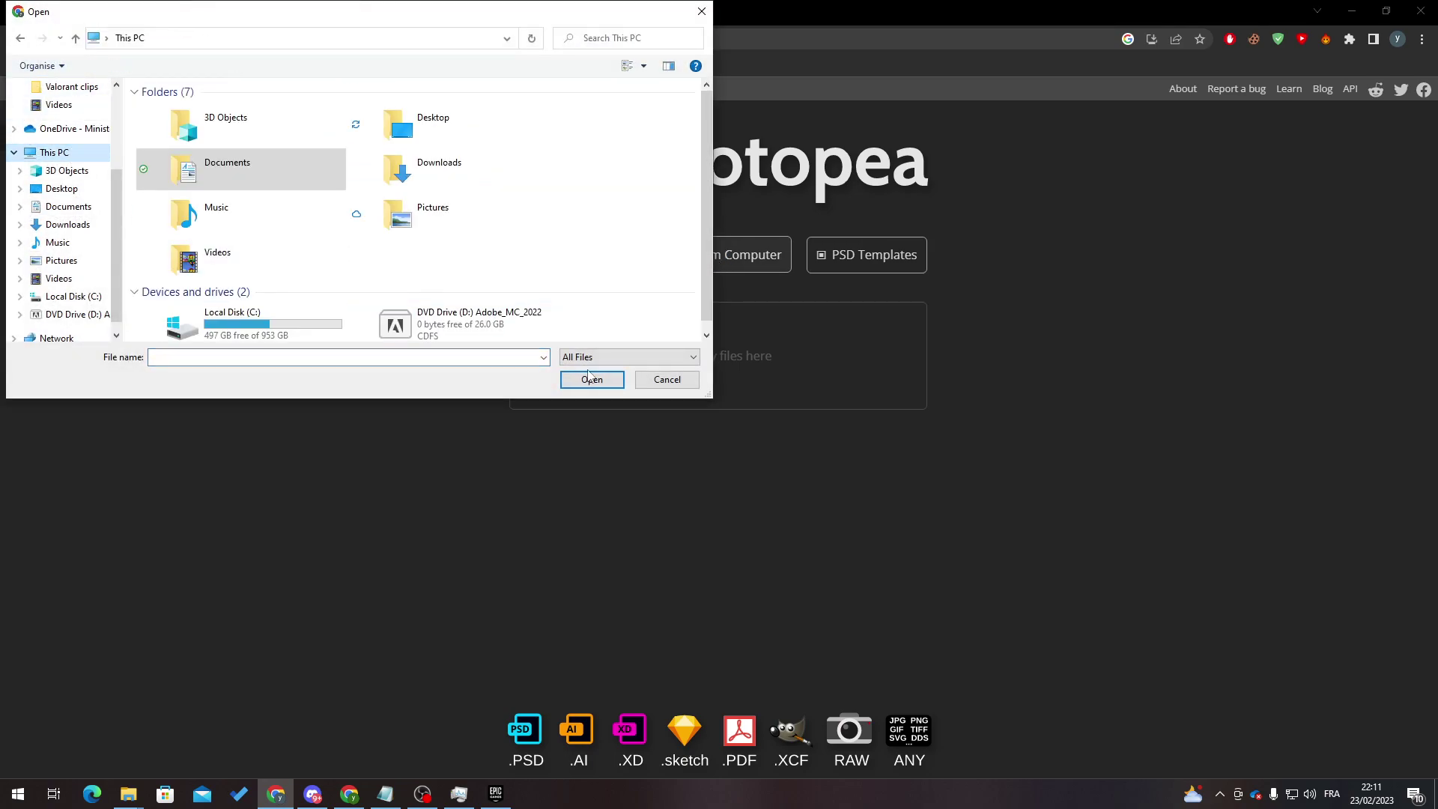
click(60, 188)
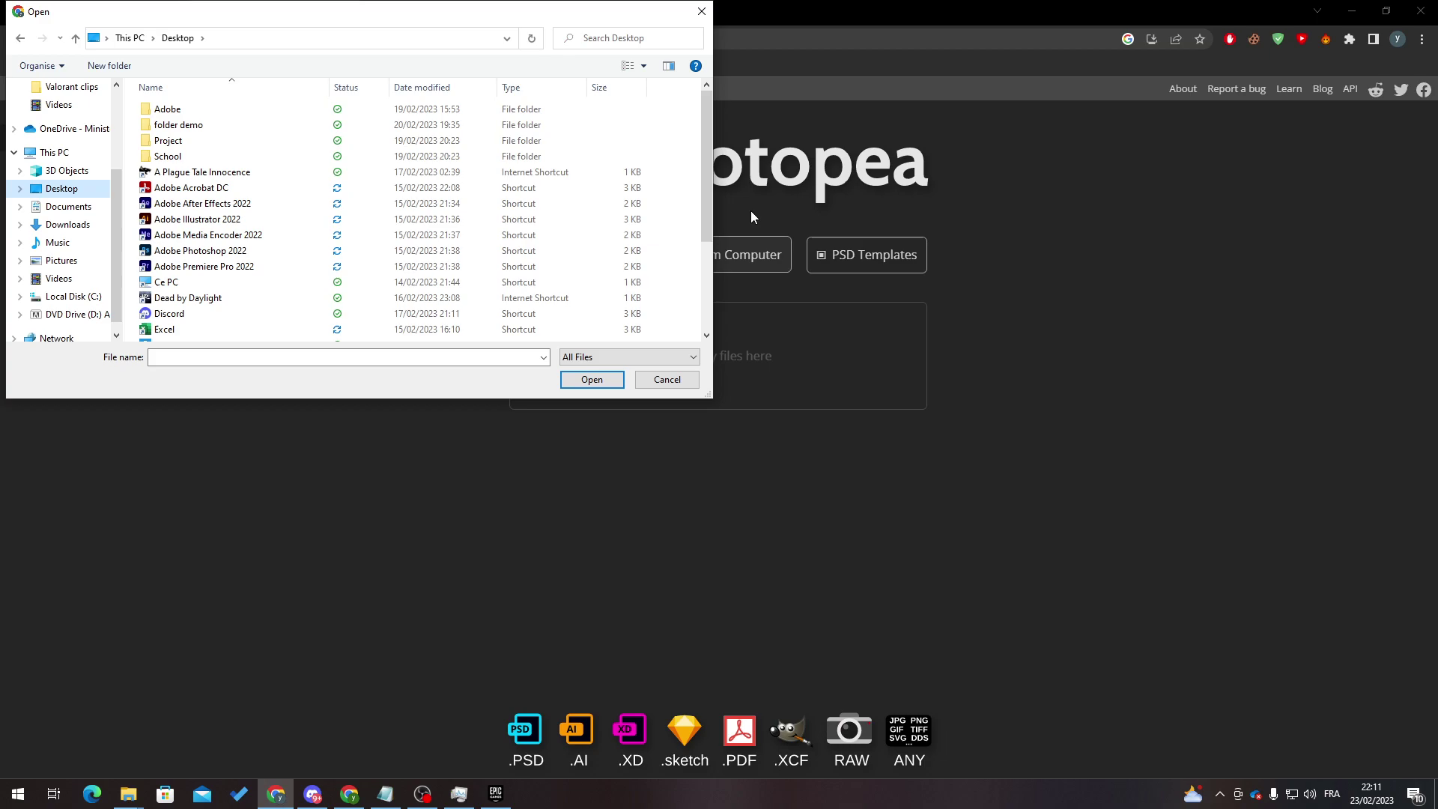
drag(705, 139, 696, 233)
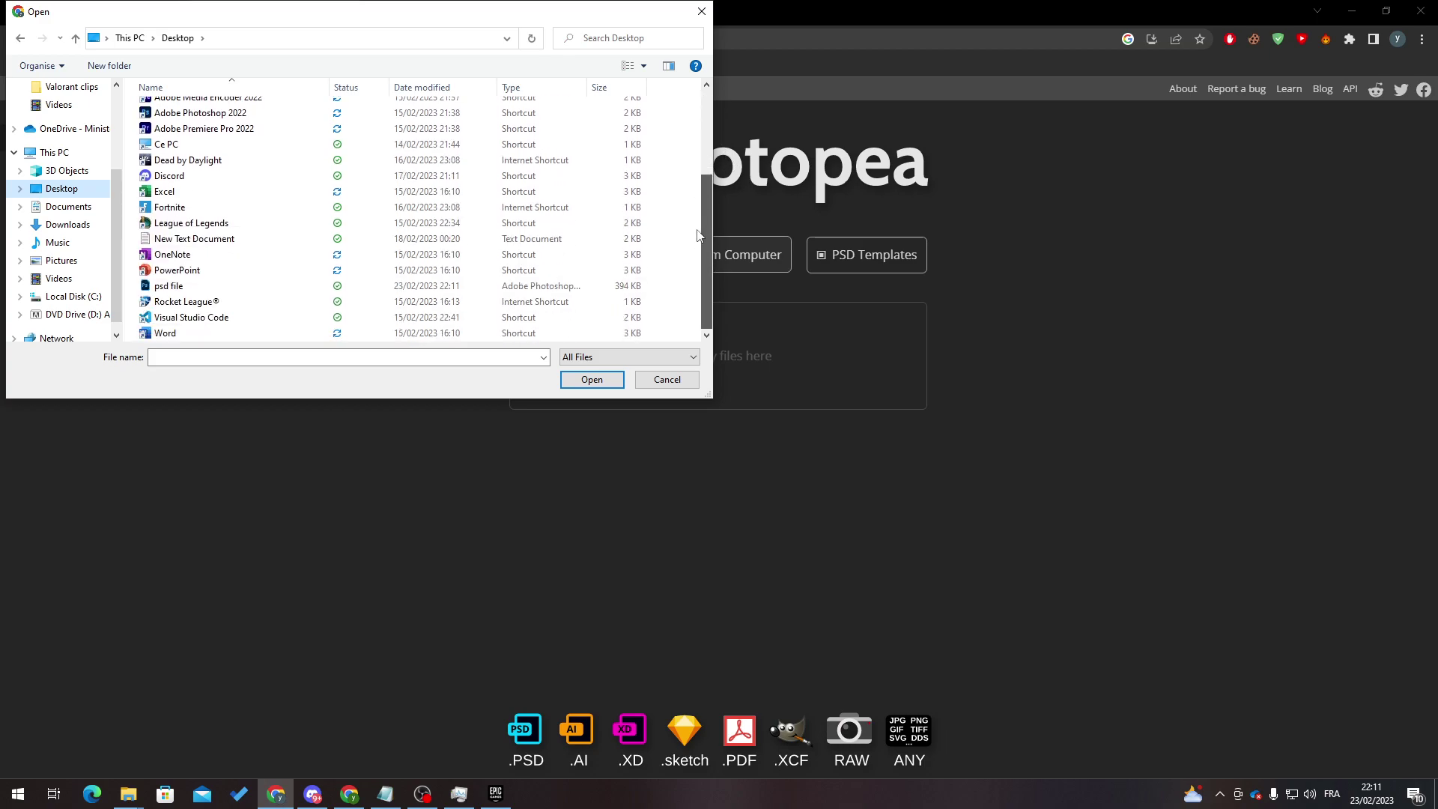
double_click(277, 286)
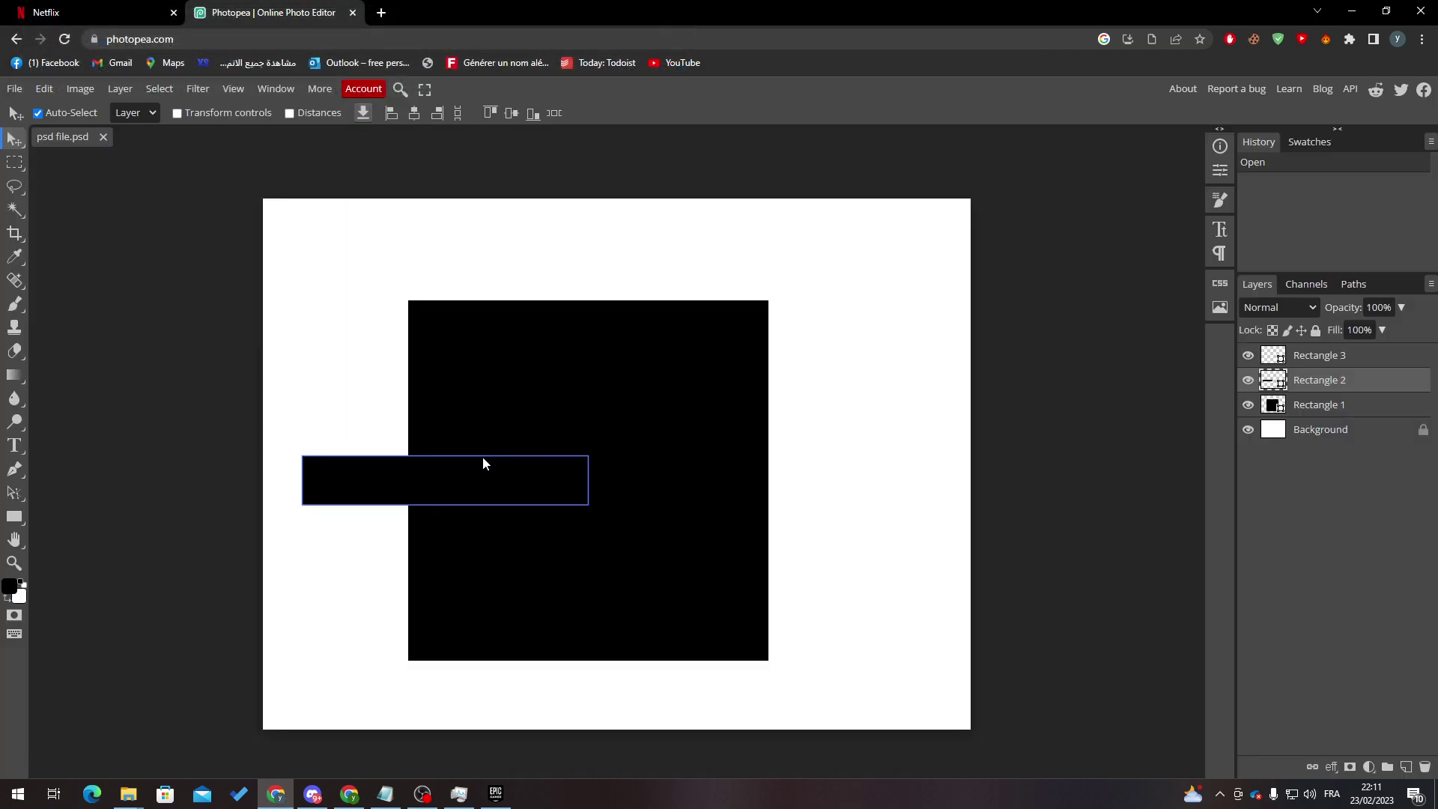
Step: Move the bar onto the square's right edge, nudge the square up, and toggle Rectangle 2's visibility
drag(483, 463, 854, 495)
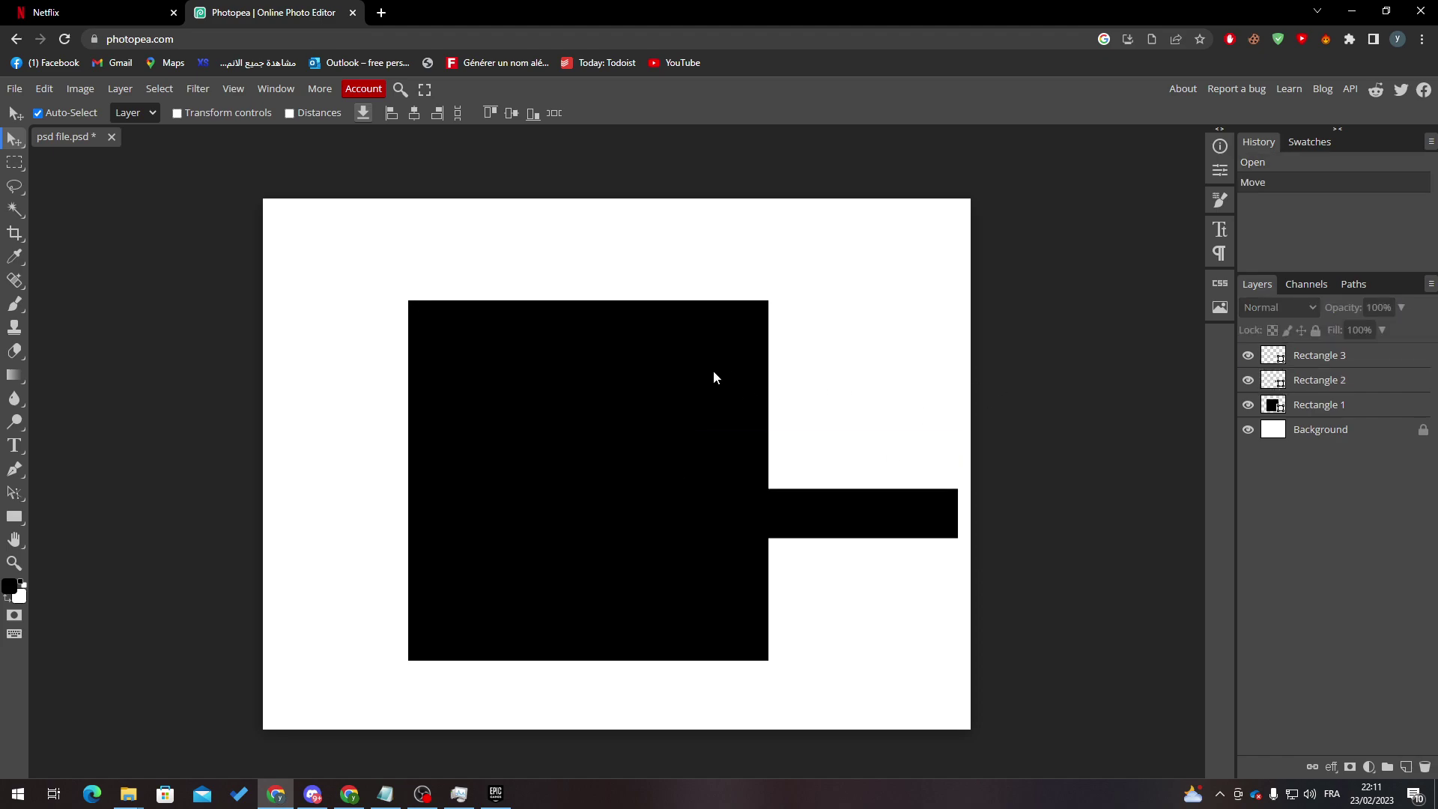
mouse_move(664, 461)
mouse_down()
mouse_move(603, 362)
mouse_move(686, 423)
mouse_move(731, 430)
mouse_move(738, 505)
mouse_move(669, 446)
mouse_up()
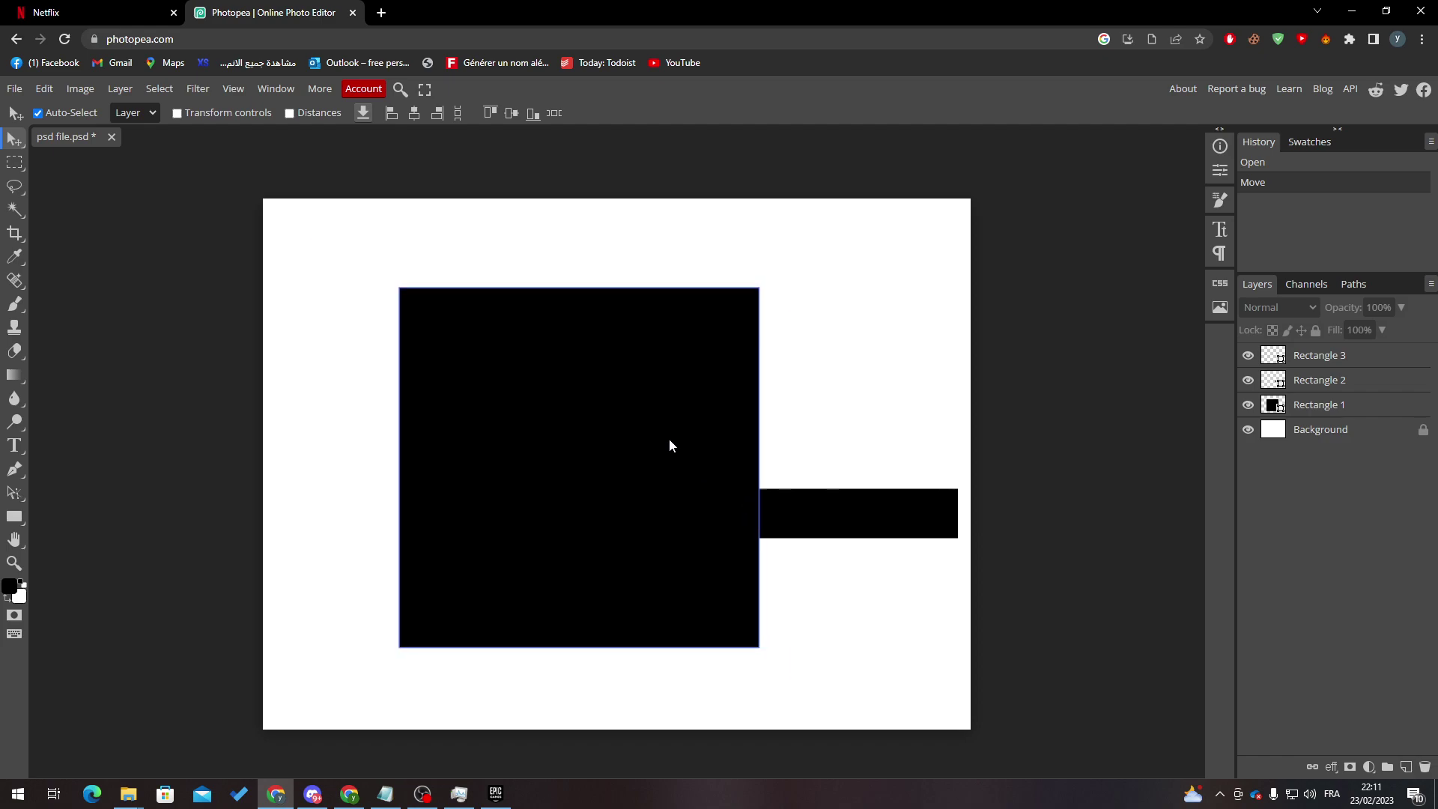
drag(858, 522, 854, 494)
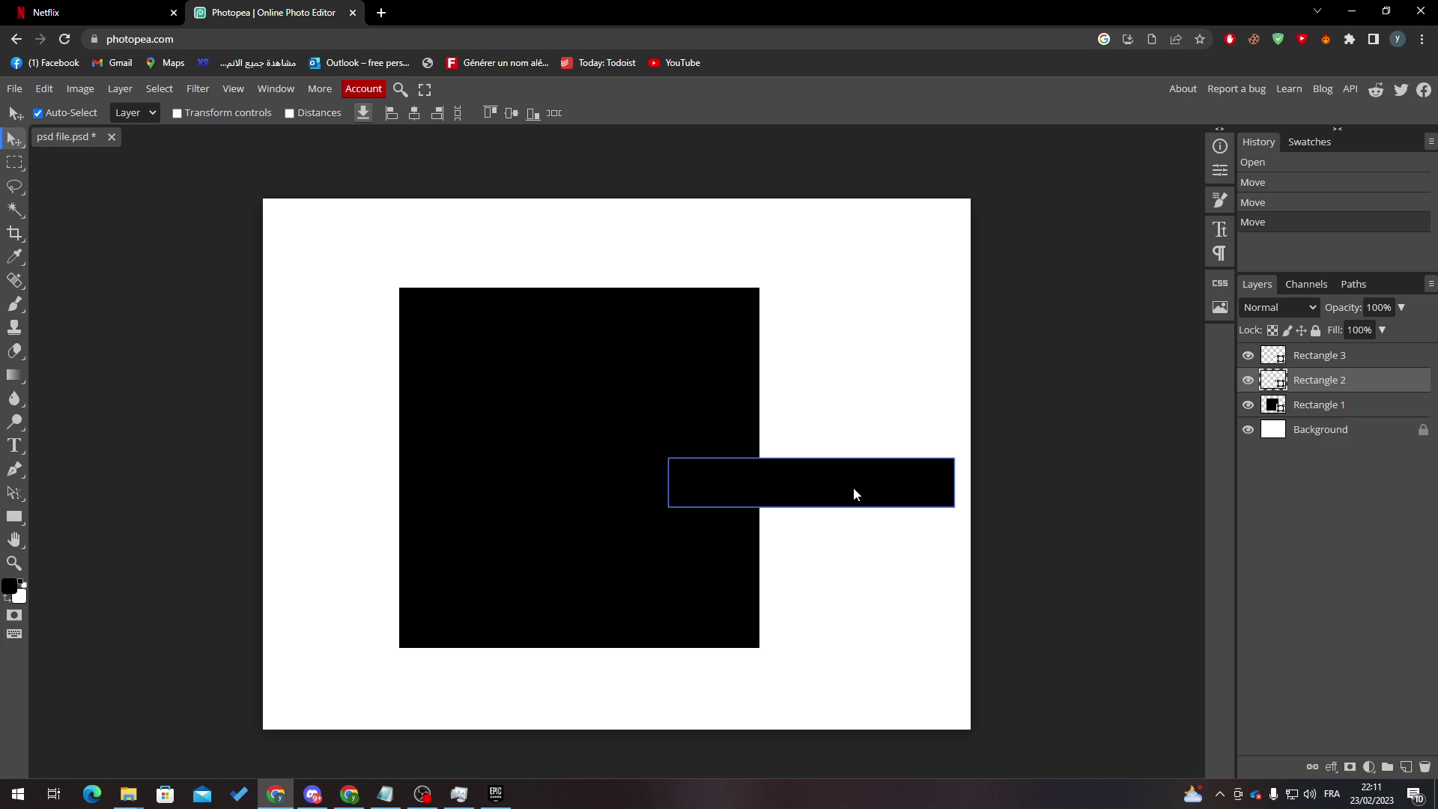
click(1247, 379)
Step: Open and dismiss Rectangle 2's layer menu and the Image menu without making changes
right_click(1362, 388)
click(1156, 472)
right_click(1278, 388)
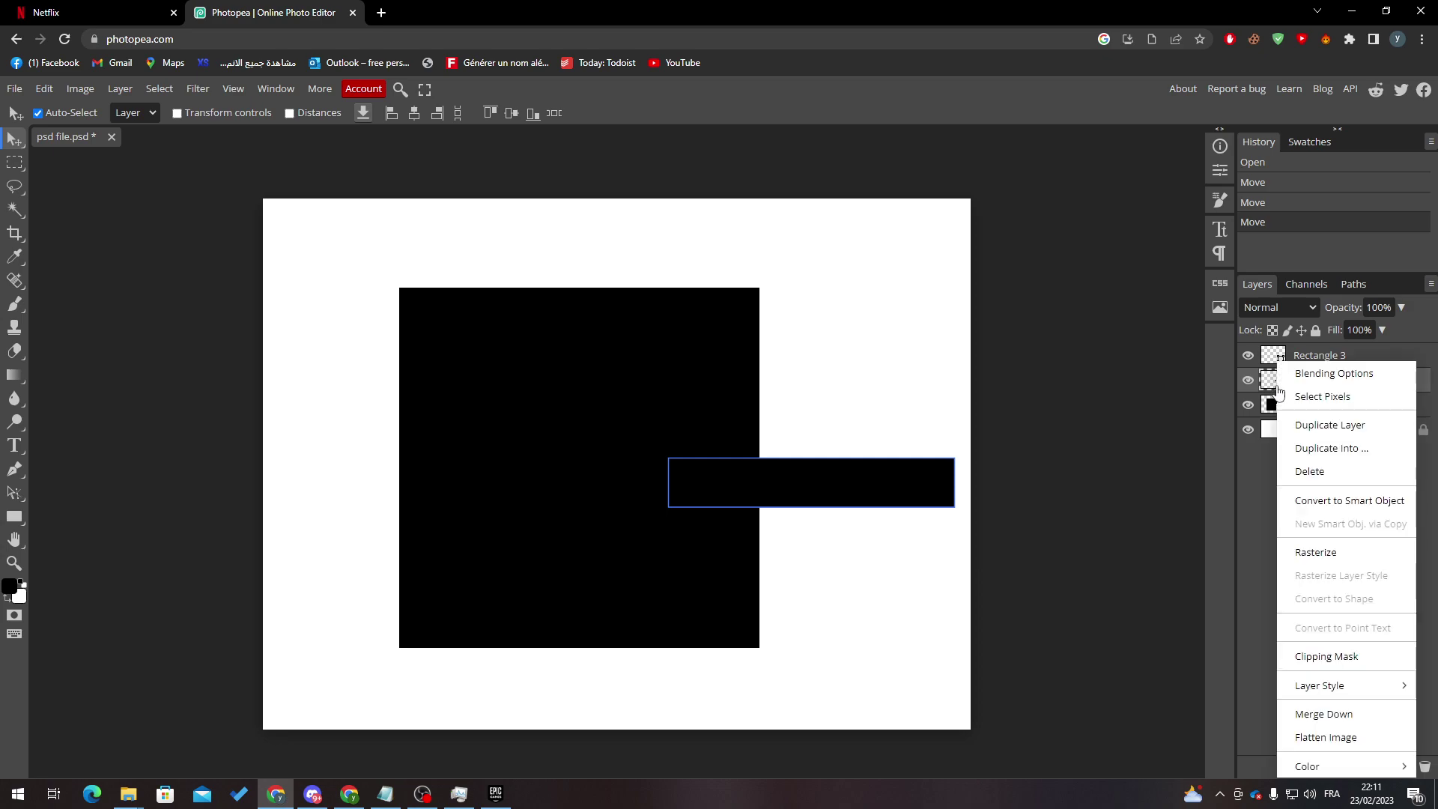
click(1225, 461)
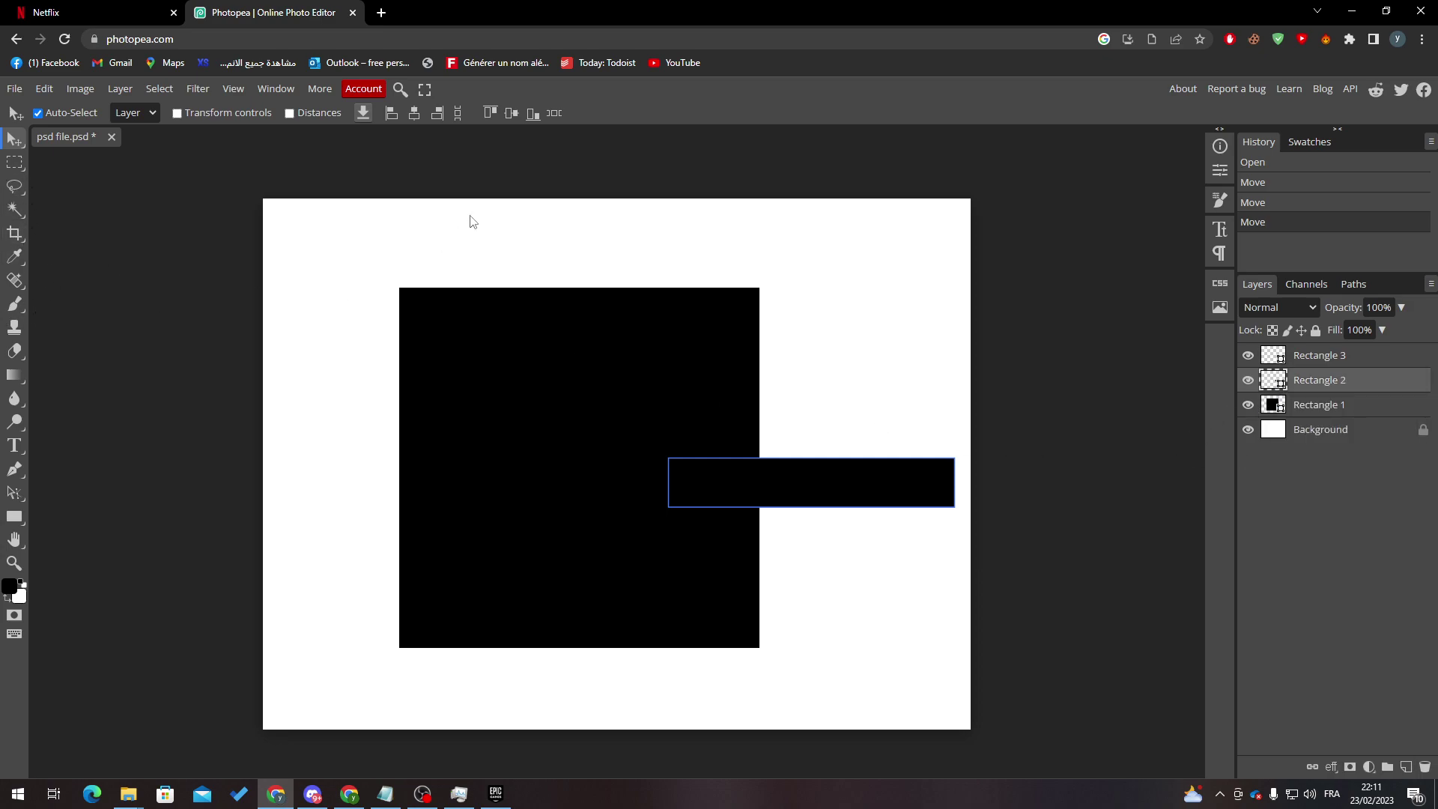
click(151, 91)
click(572, 405)
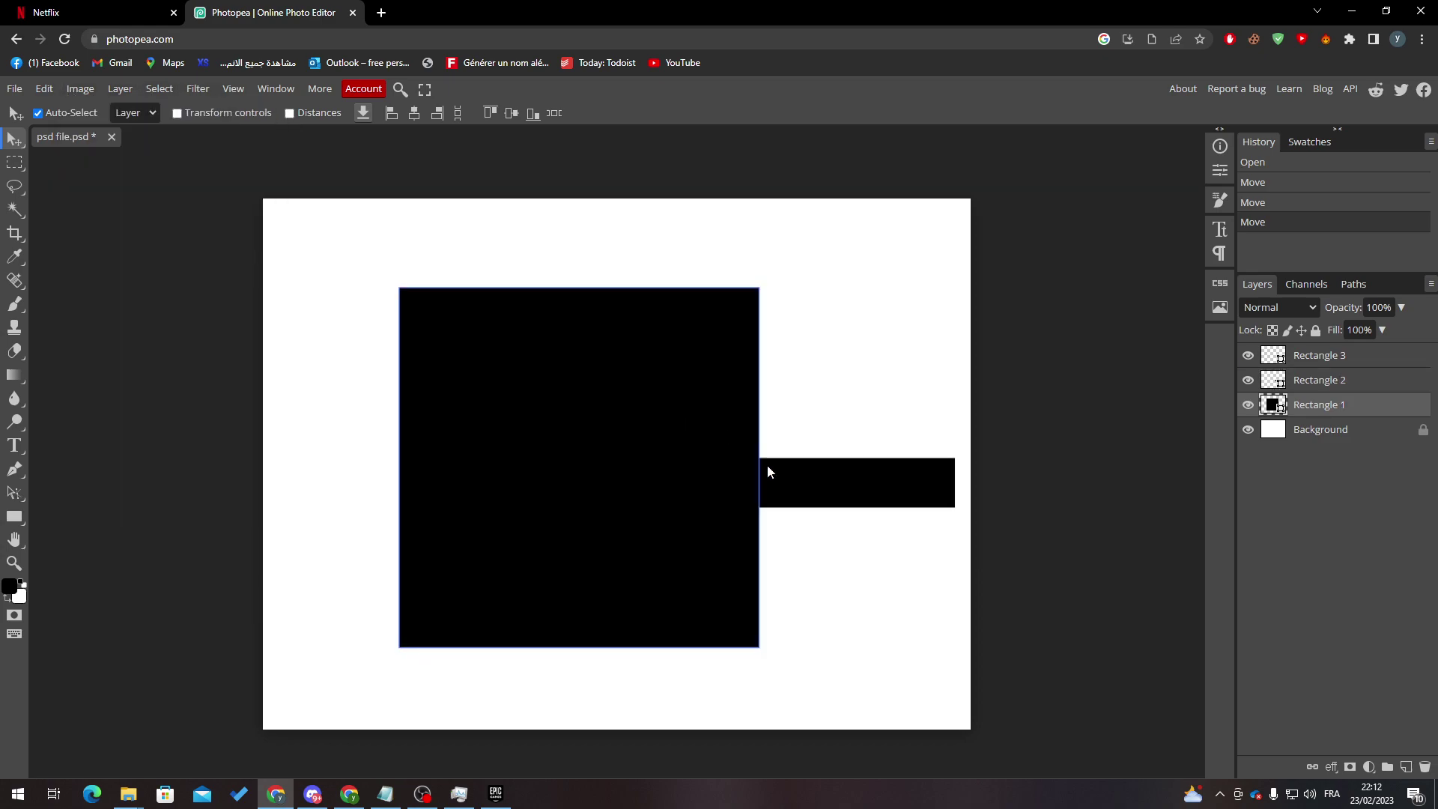
Step: Drag the bar right so it reaches the canvas edge
click(768, 464)
click(810, 420)
mouse_move(832, 464)
mouse_down()
mouse_move(825, 426)
mouse_move(855, 464)
mouse_up()
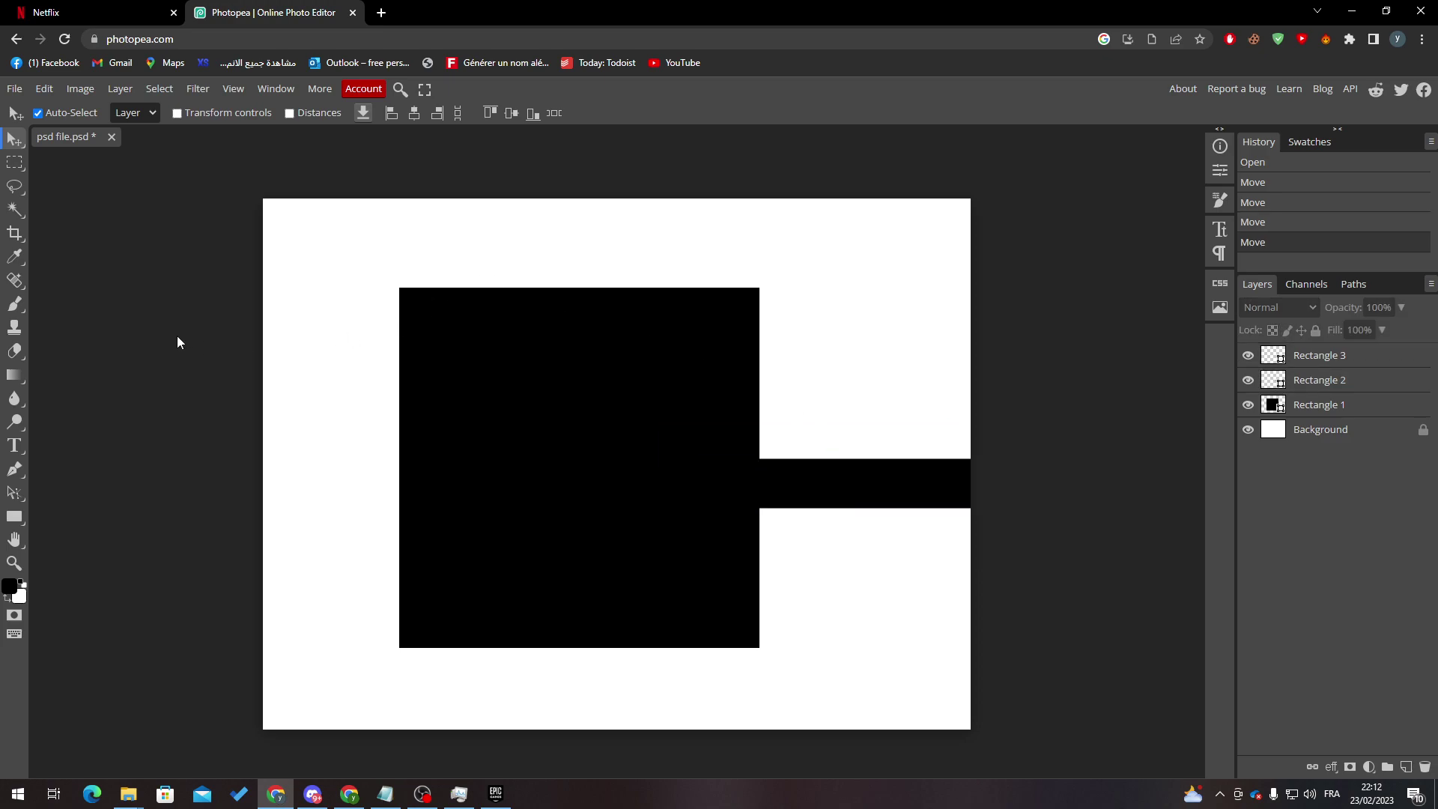